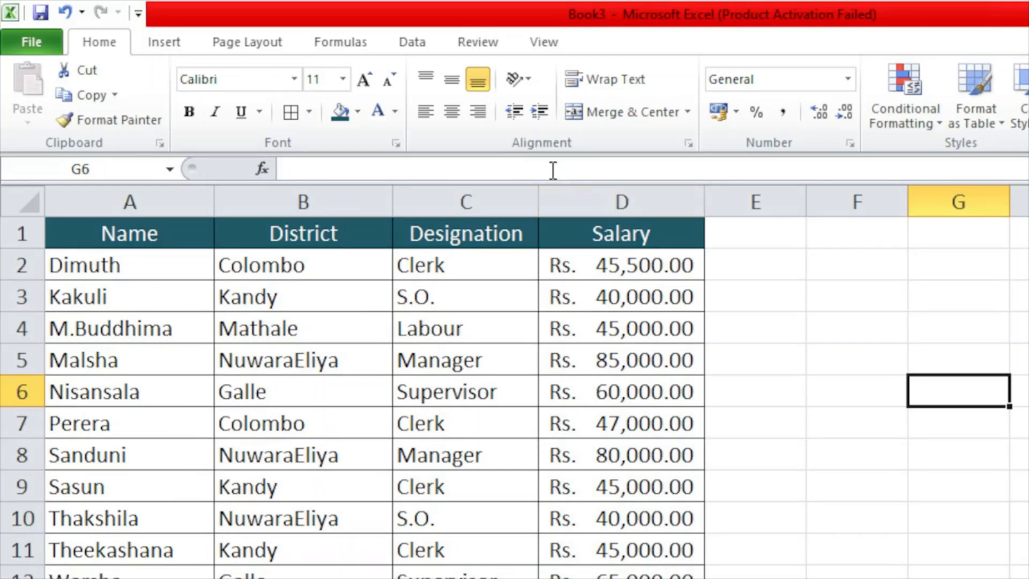
Insert a blank row above the header row of the salary table
left_click(401, 45)
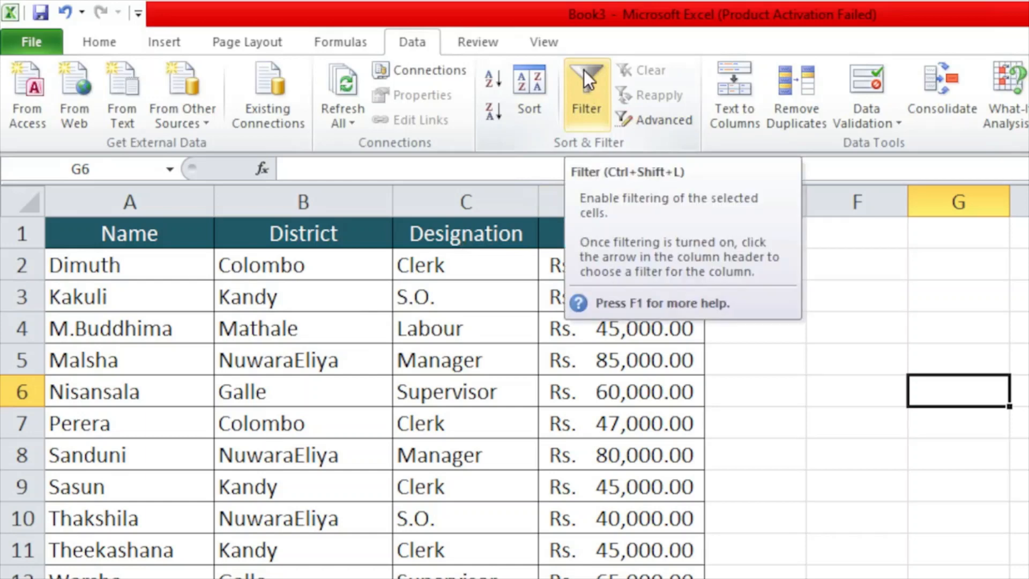
left_click(785, 354)
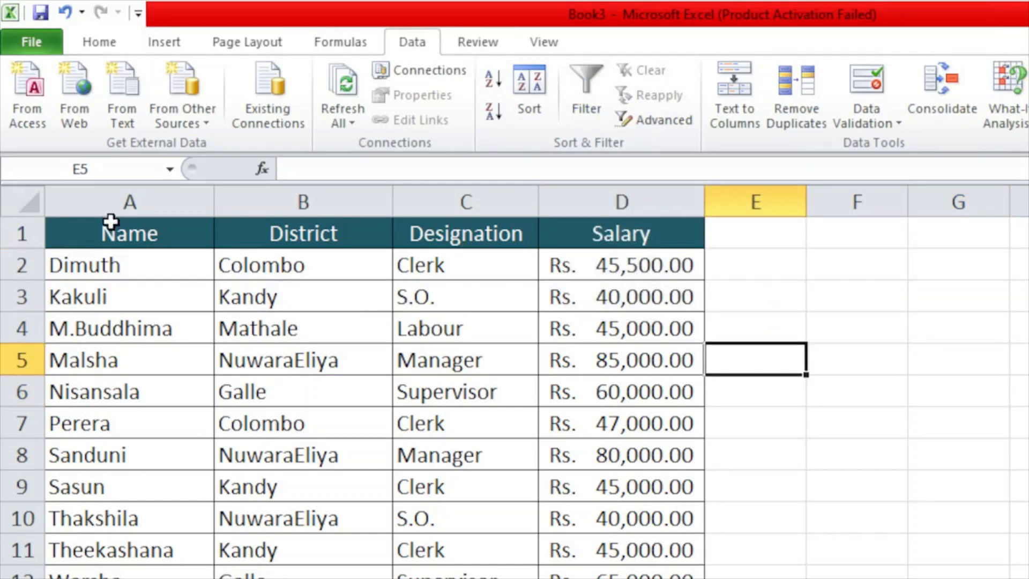
left_click_drag(110, 225, 568, 571)
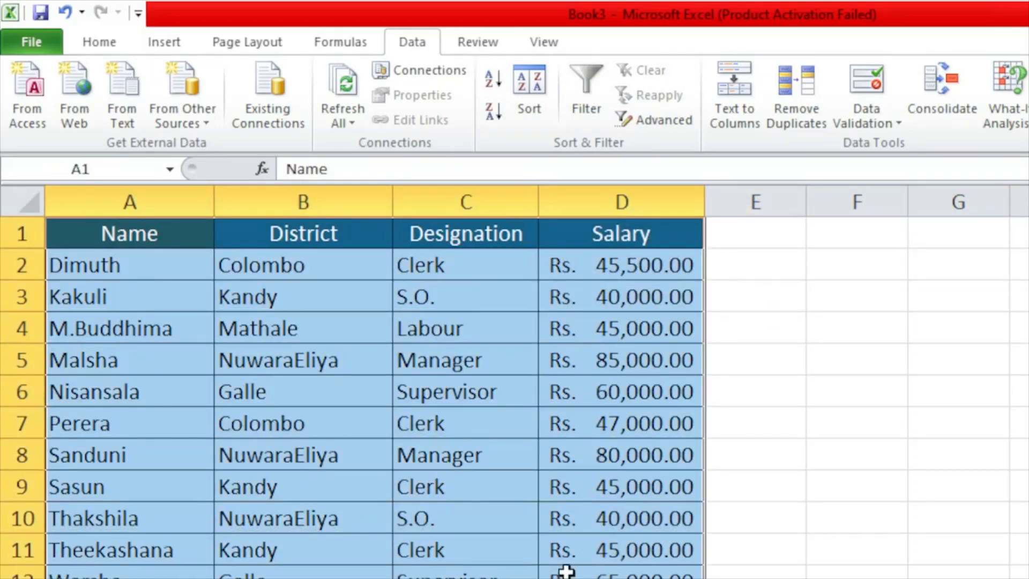
right_click(24, 234)
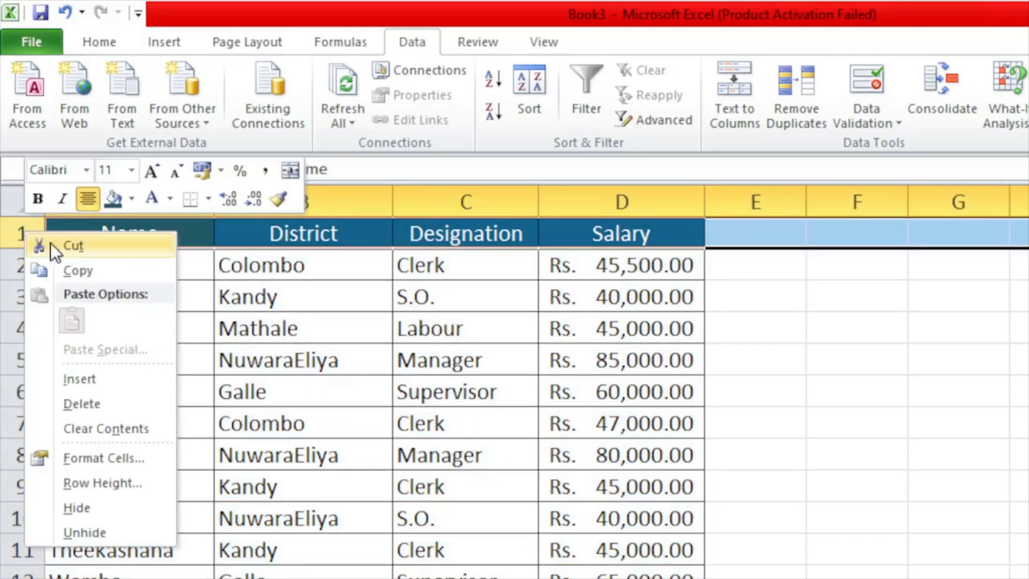
left_click(83, 376)
left_click(232, 232)
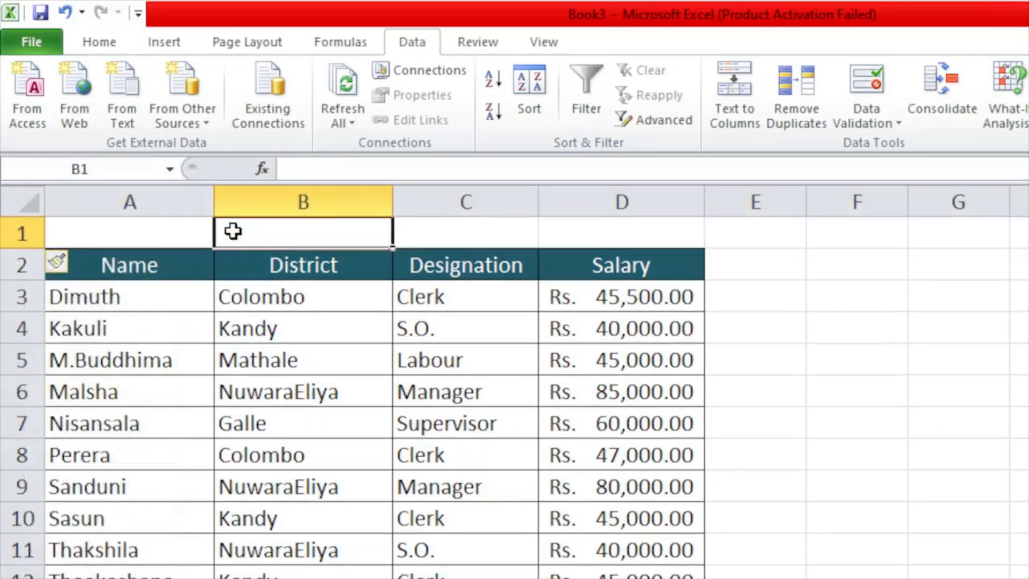
Turn on filtering for the whole table, with row 2 as its header row
left_click(186, 232)
left_click_drag(130, 271, 590, 576)
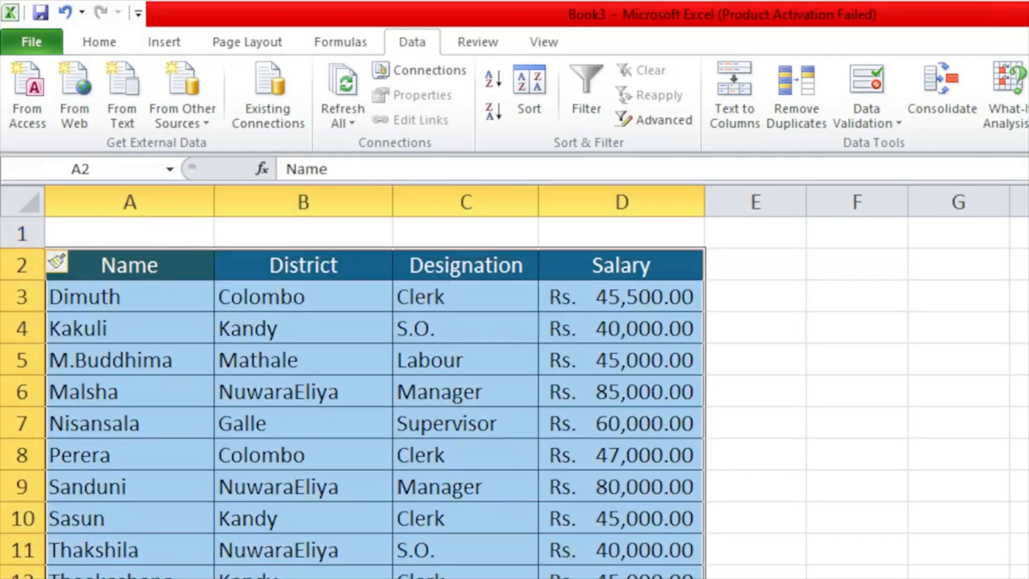
left_click(596, 91)
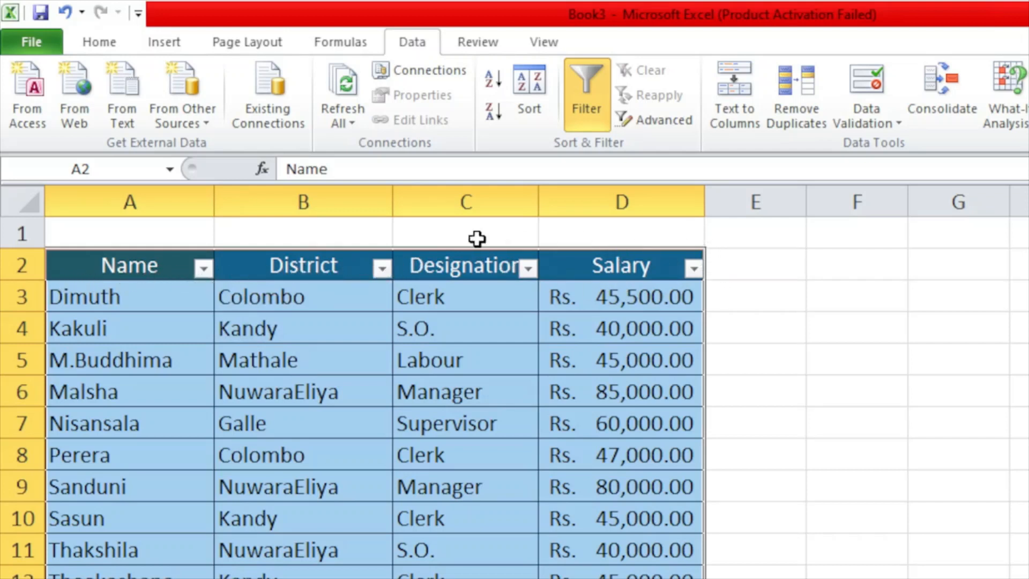
Filter the District column to only the Colombo rows
left_click(382, 268)
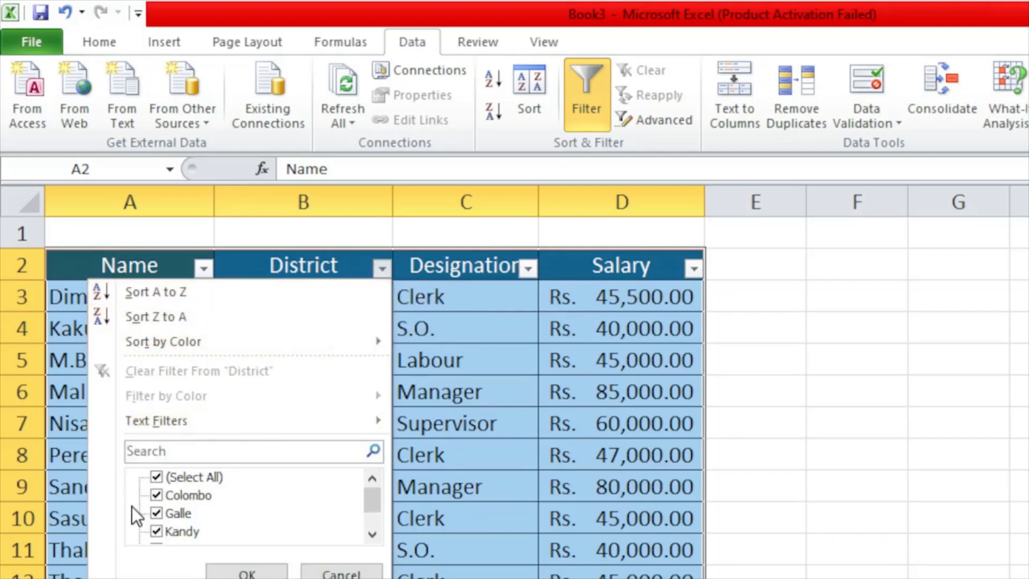
left_click(156, 477)
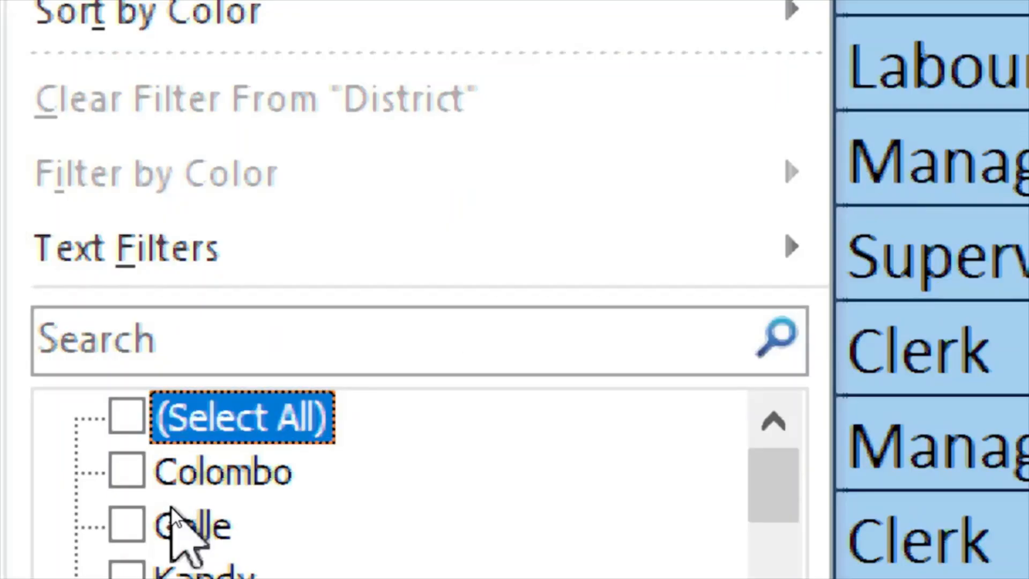
left_click(128, 471)
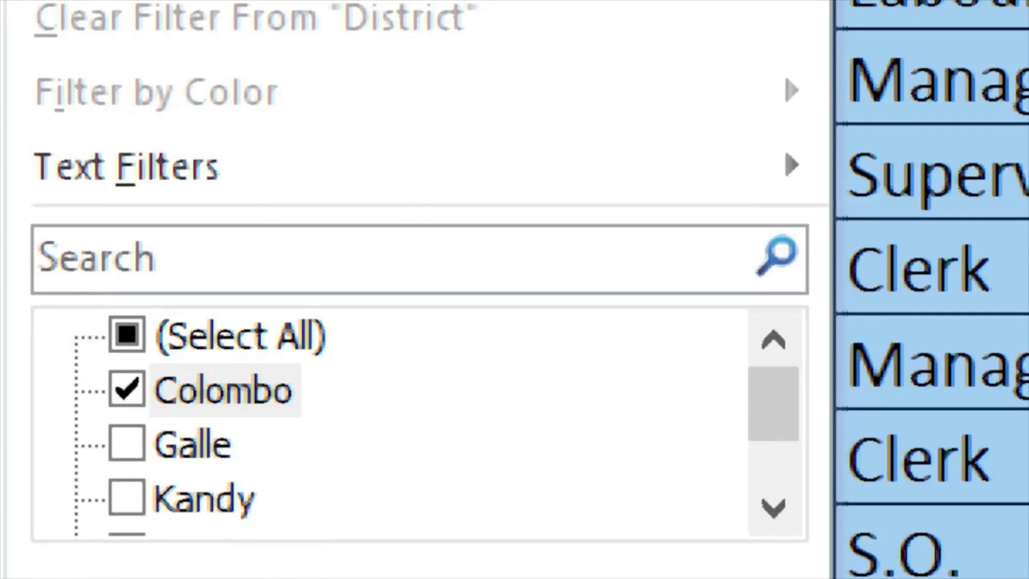
left_click(256, 576)
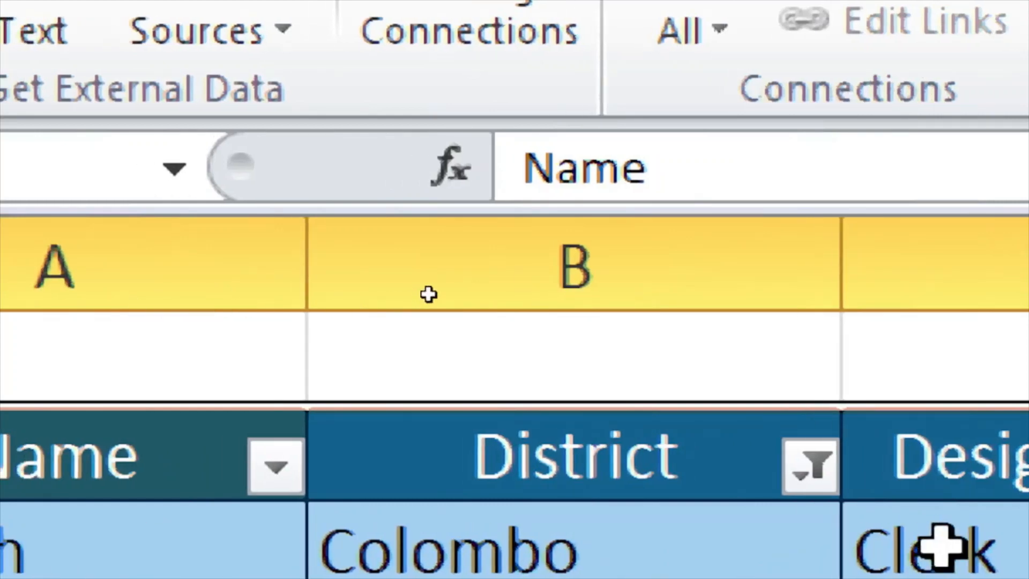
Clear the filter from the District column
left_click(810, 465)
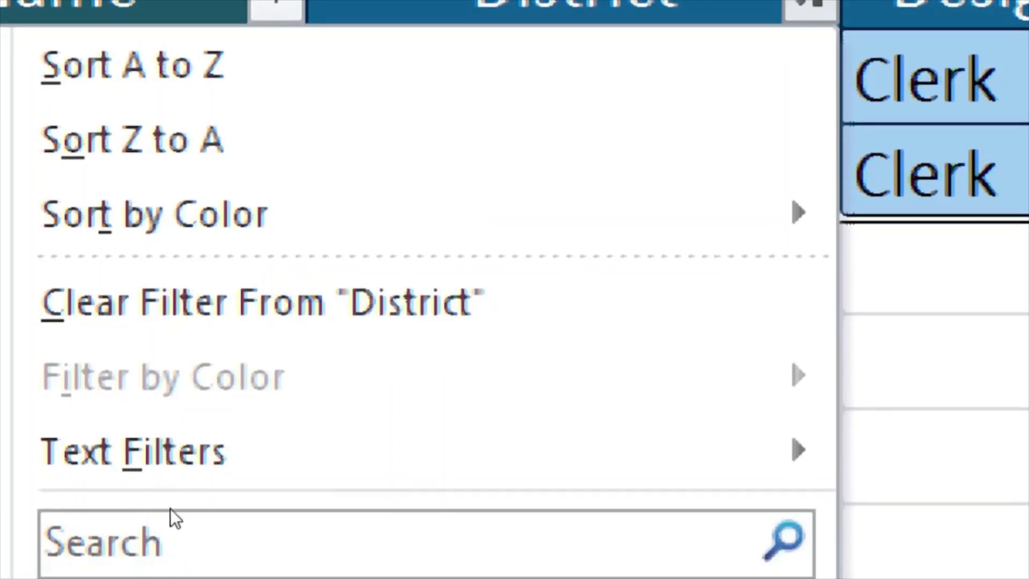
left_click(282, 551)
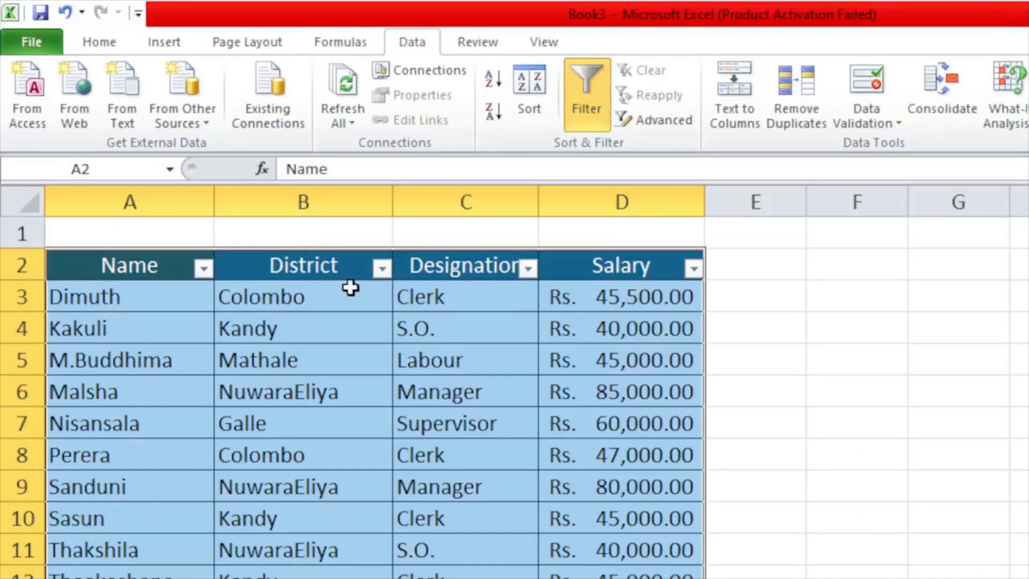
Examine the text columns and the Salary values, comparing District's text filter options with Salary's number filter options
left_click_drag(140, 305, 471, 576)
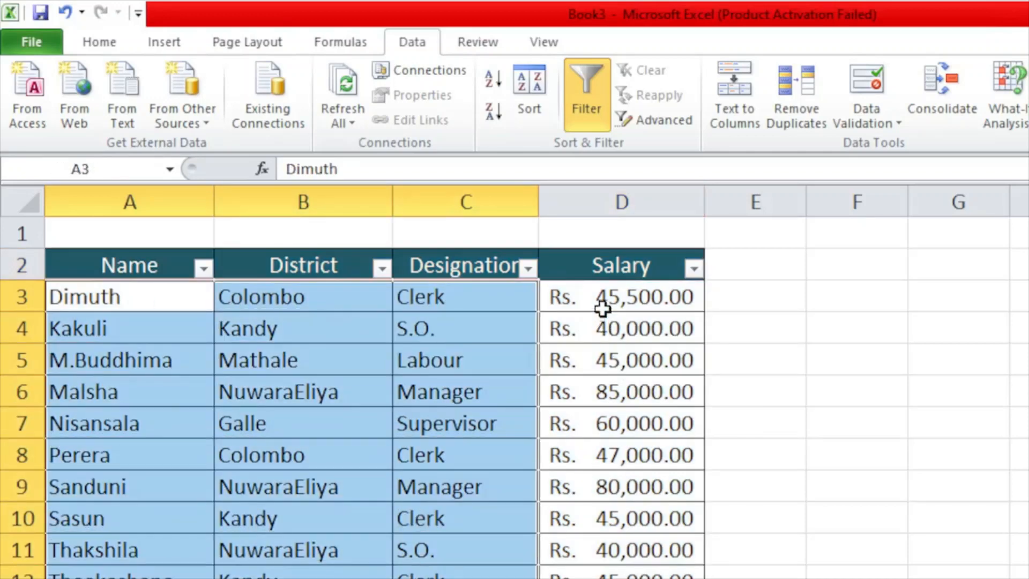
left_click_drag(603, 308, 687, 577)
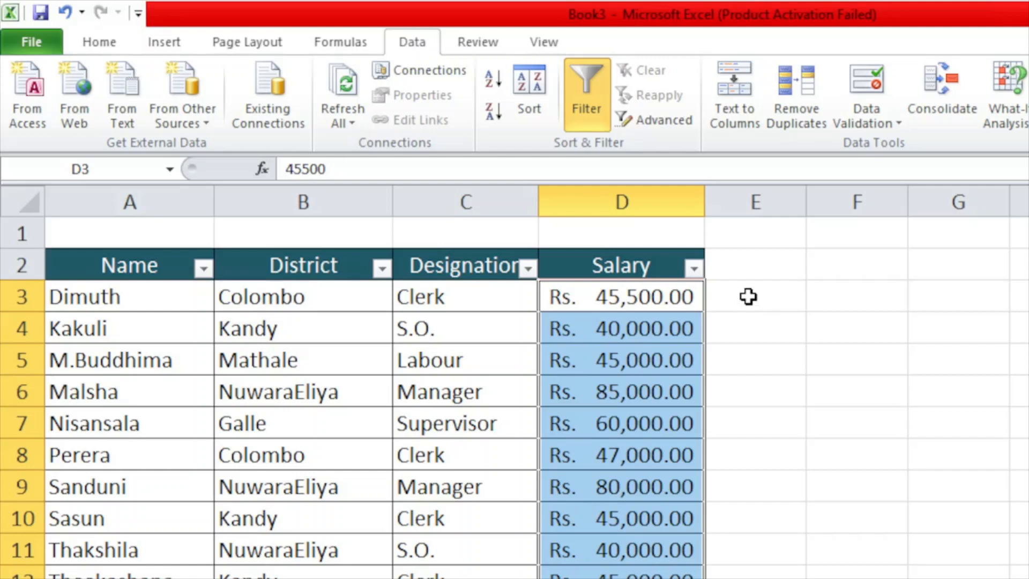
left_click(614, 307)
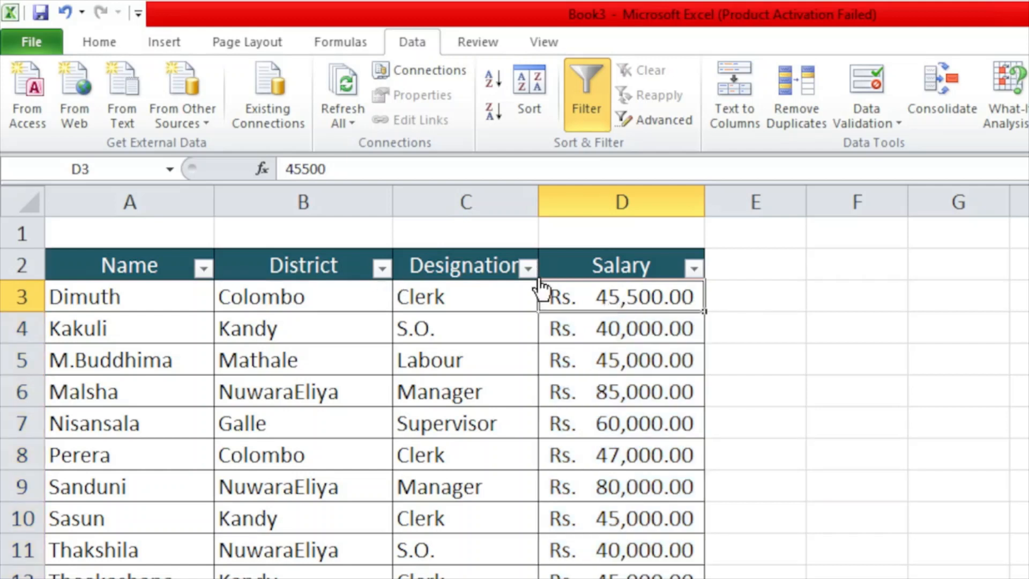
left_click(383, 268)
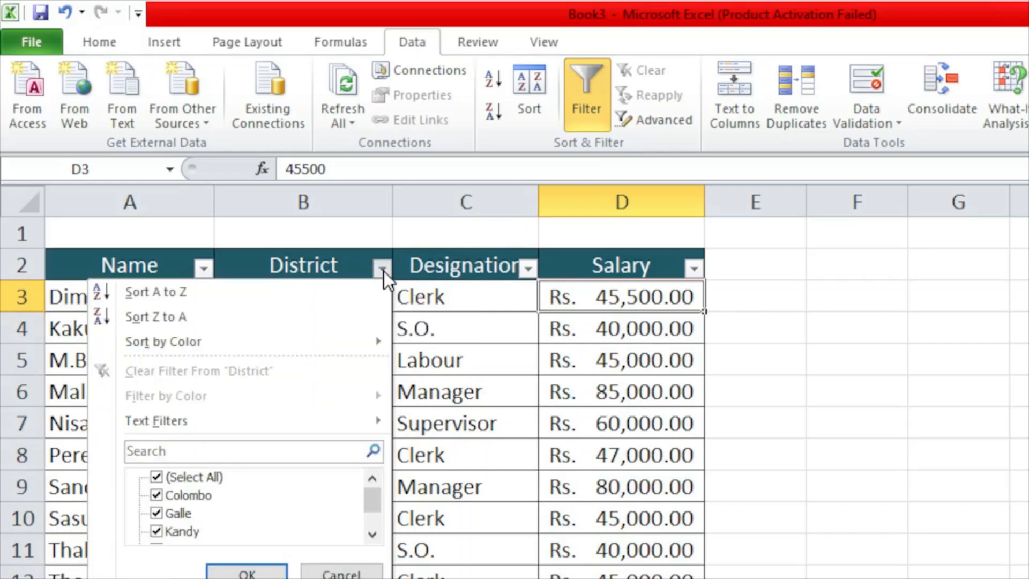
mouse_move(229, 430)
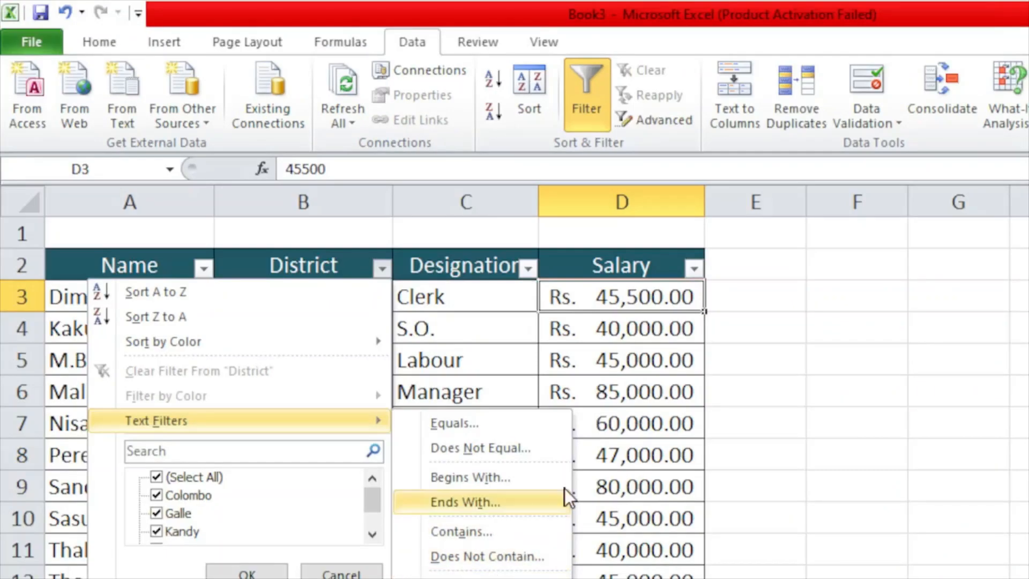
left_click(698, 267)
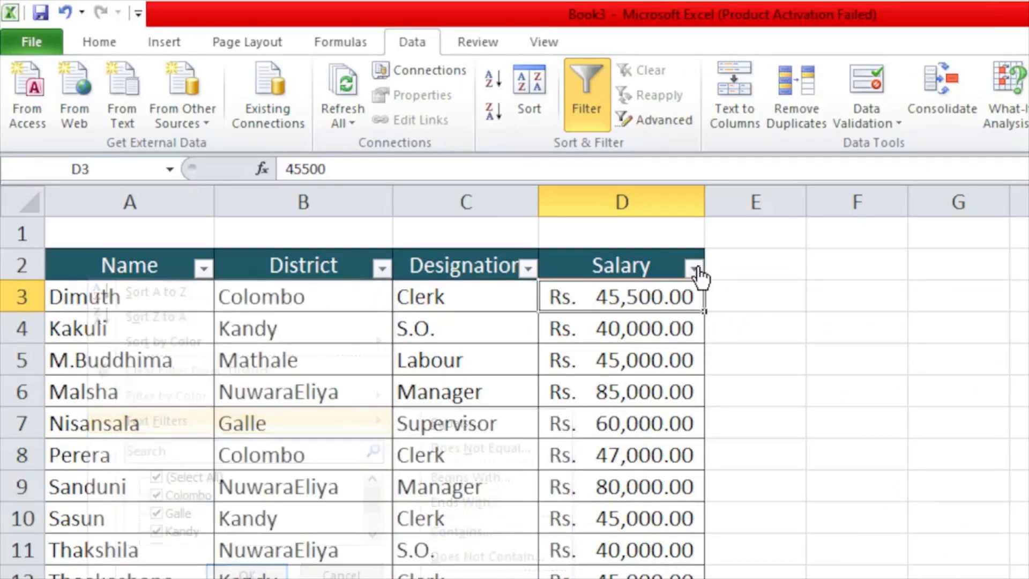
left_click(695, 268)
mouse_move(545, 420)
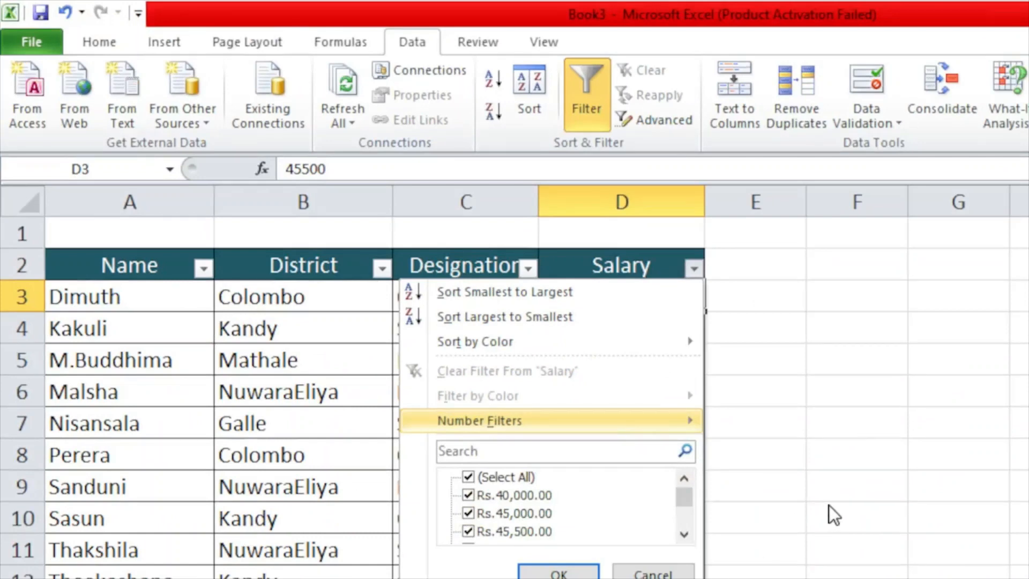
left_click(859, 490)
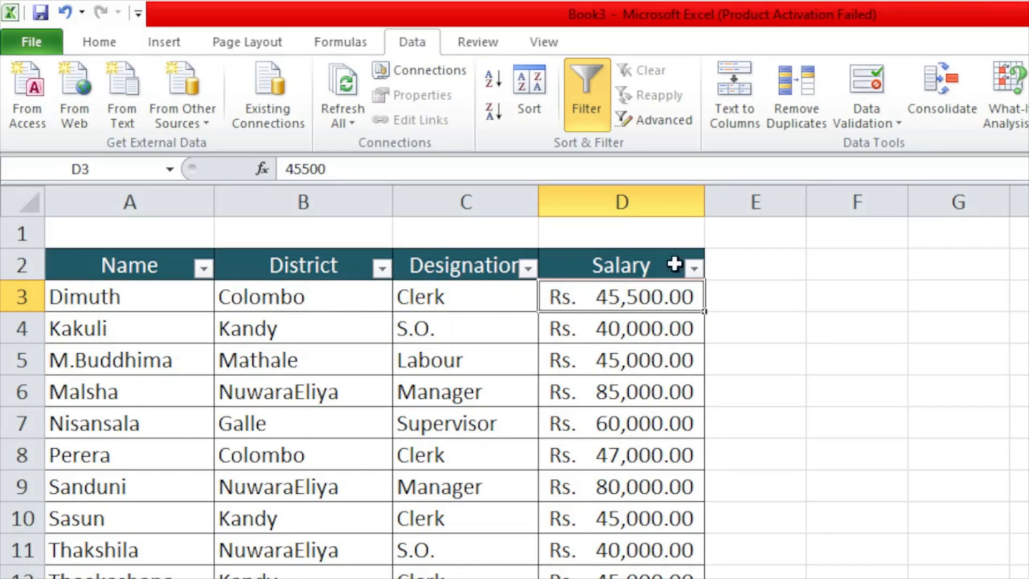
Filter the Salary column with a number filter for values greater than 50000
left_click(695, 271)
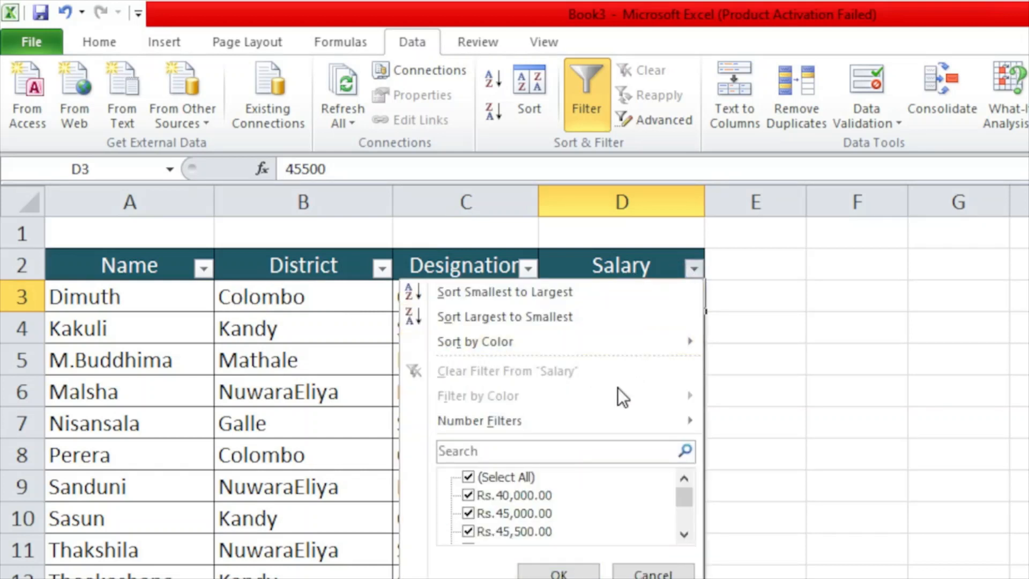
mouse_move(575, 426)
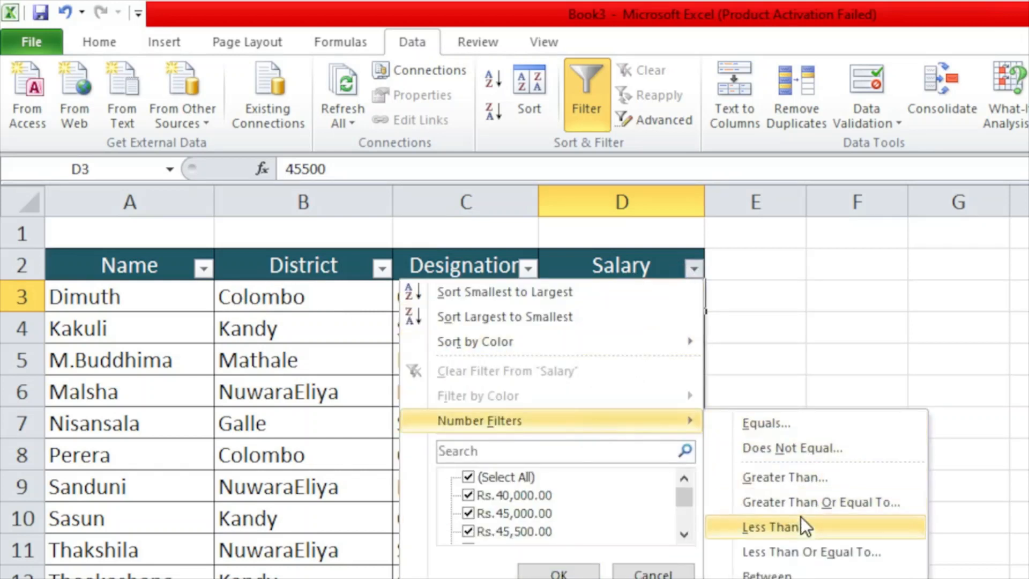
left_click(806, 479)
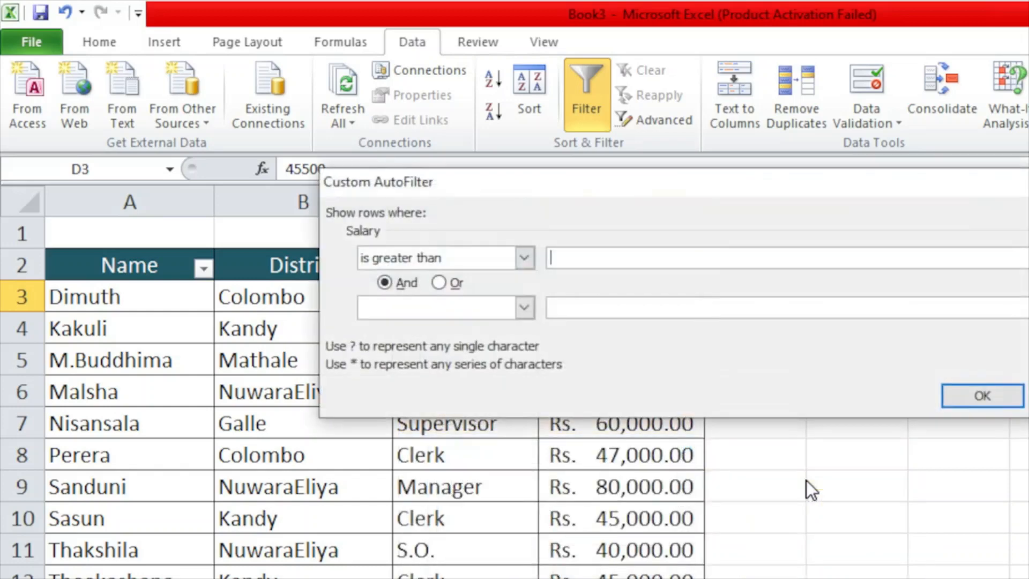
type("50000")
left_click(957, 397)
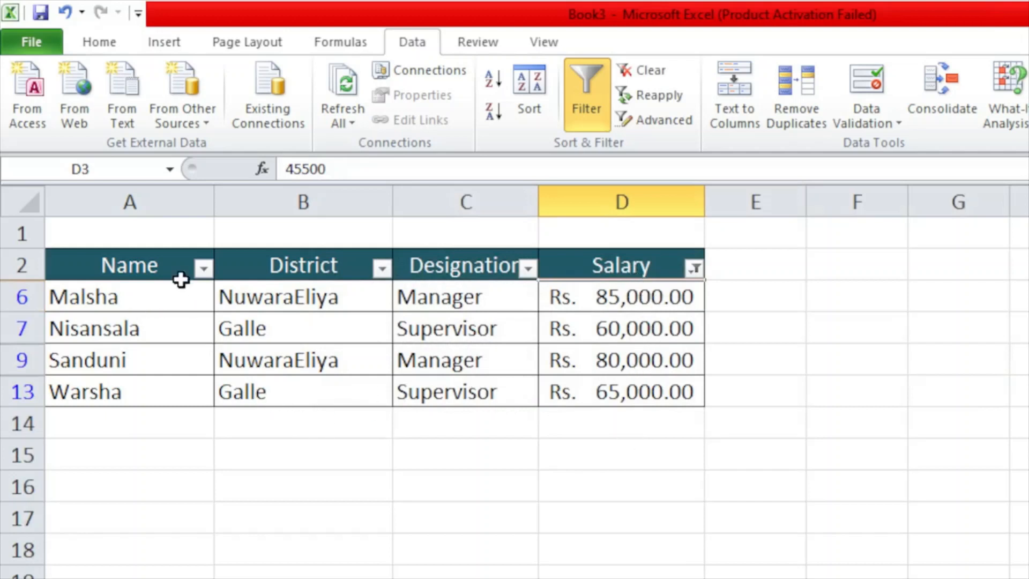
Copy the filtered rows with their headers and paste them below the table, starting at cell A17
left_click_drag(138, 263, 614, 403)
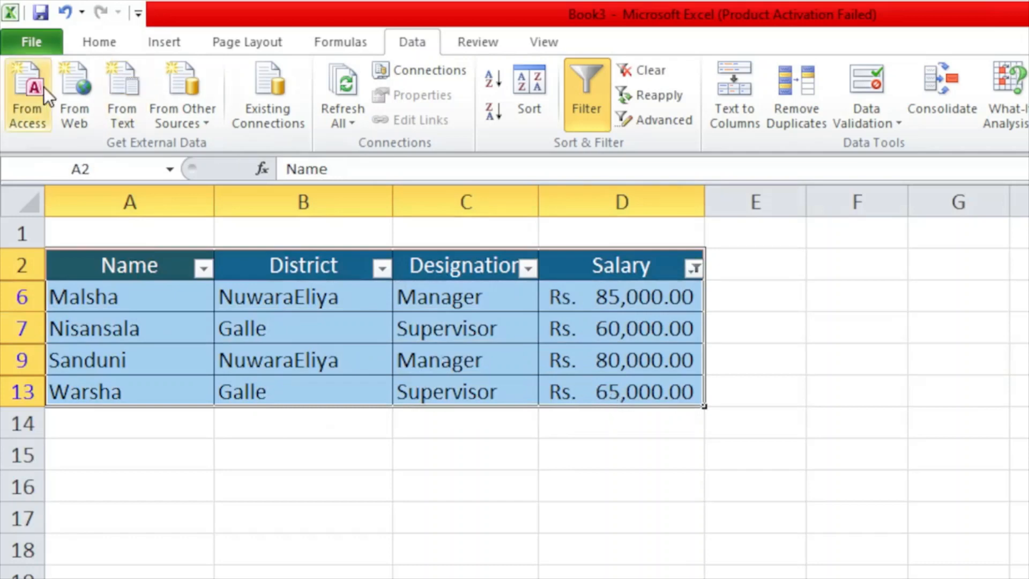
left_click(98, 34)
left_click(86, 95)
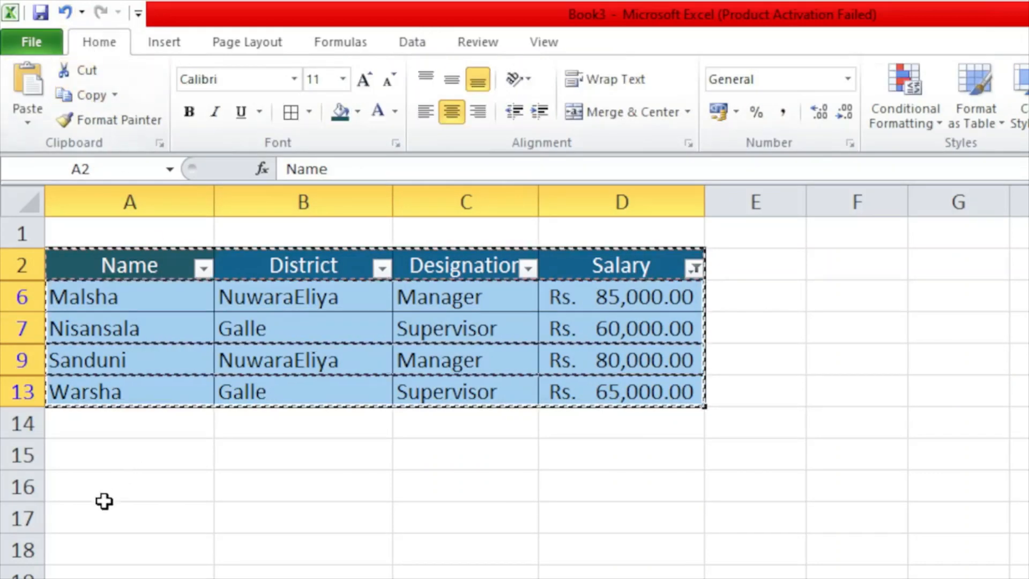
left_click(102, 515)
left_click(28, 67)
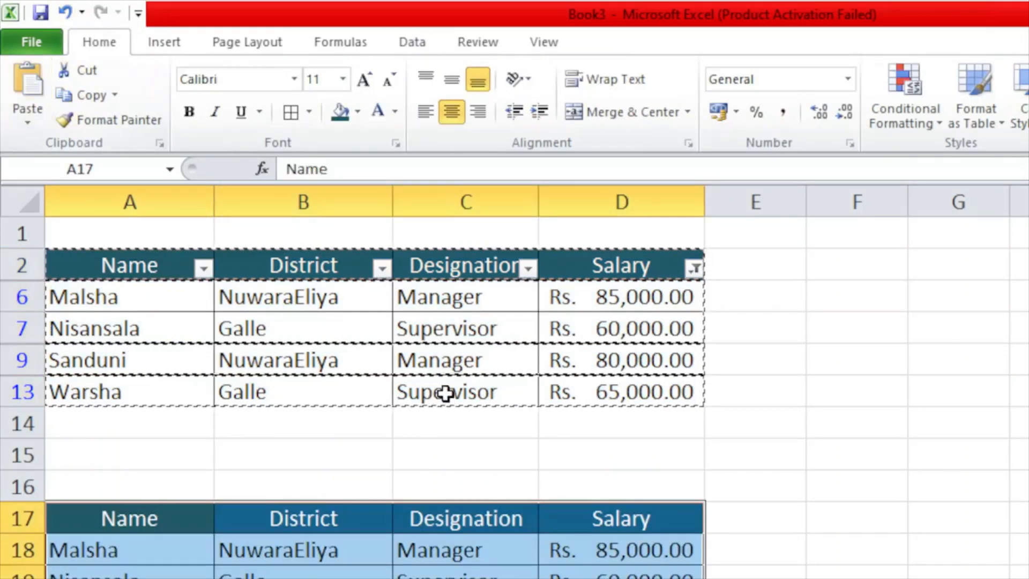
key("Escape")
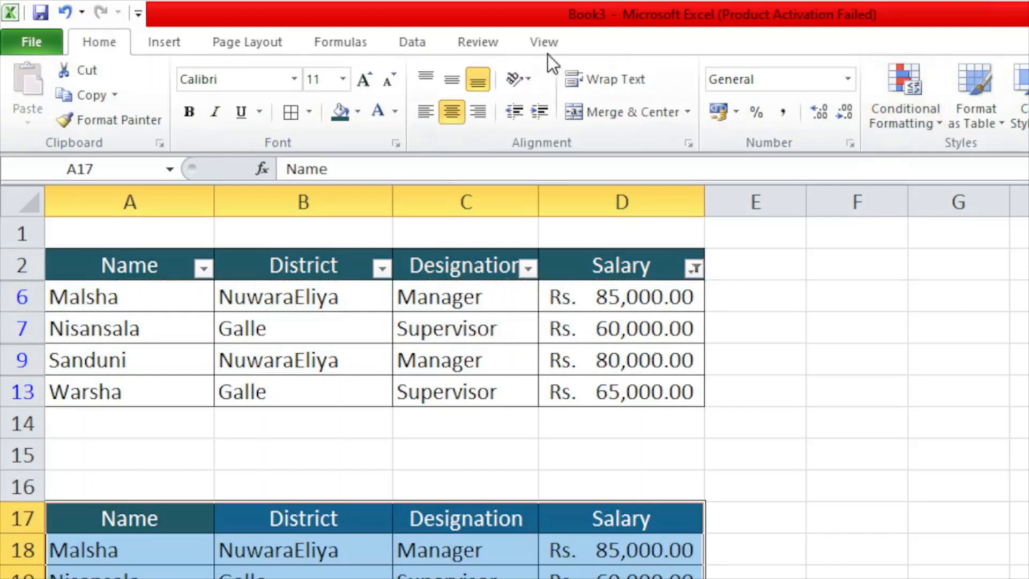
Clear the Salary filter from the original table and review its rows against the pasted copy
left_click(401, 45)
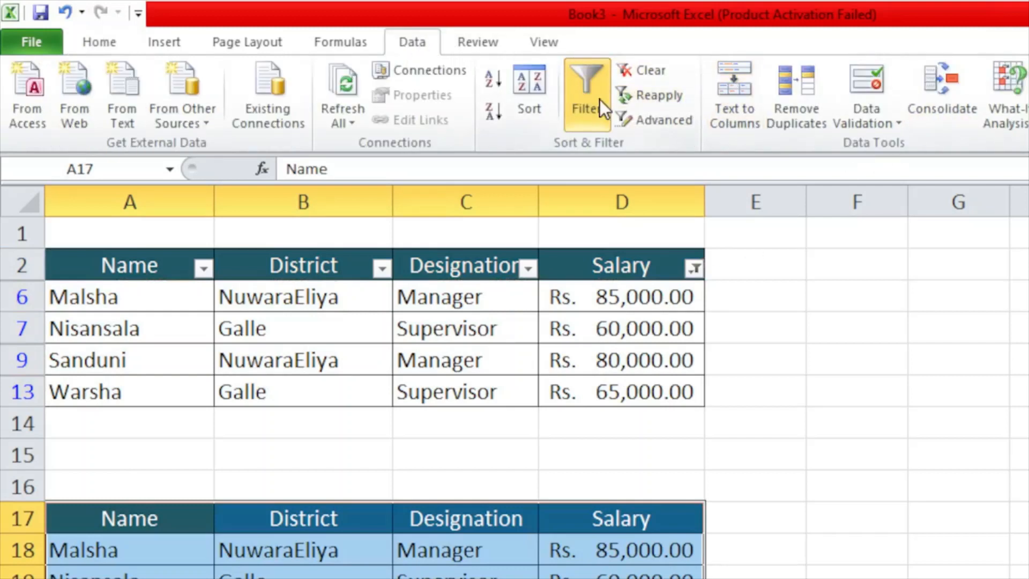
left_click(641, 70)
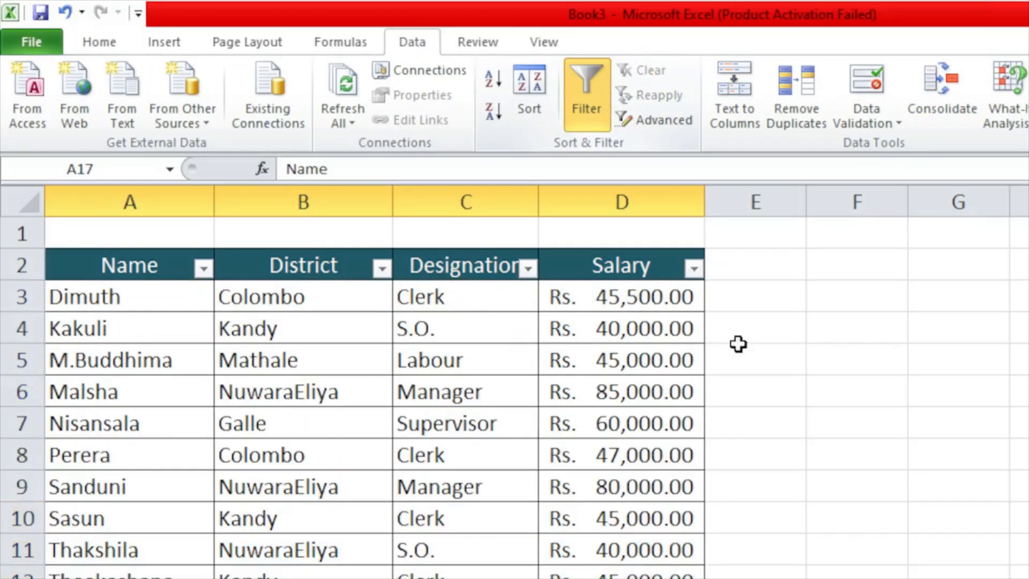
scroll(742, 375, "down", 3)
scroll(745, 415, "up", 2)
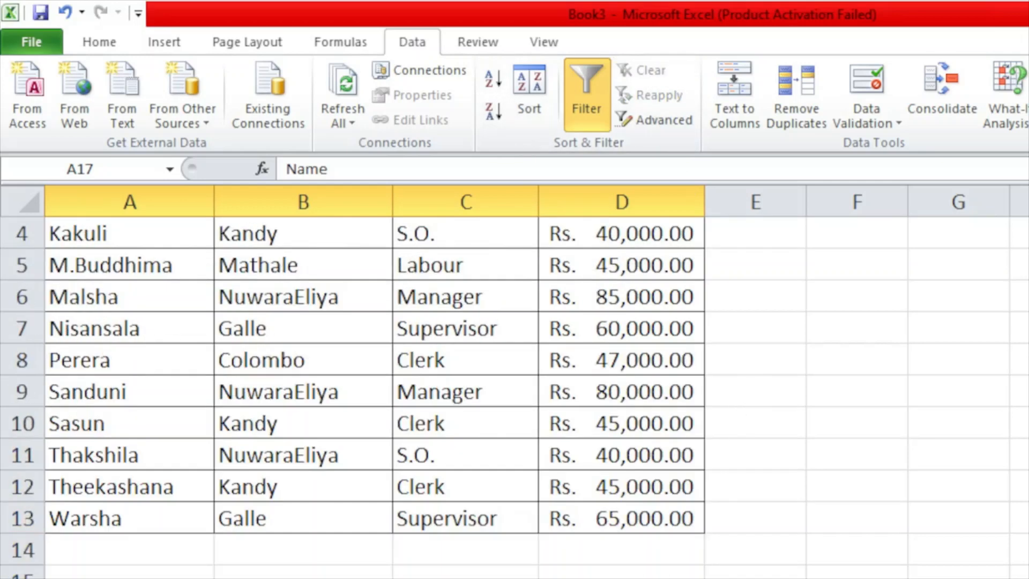
scroll(745, 375, "down", 1)
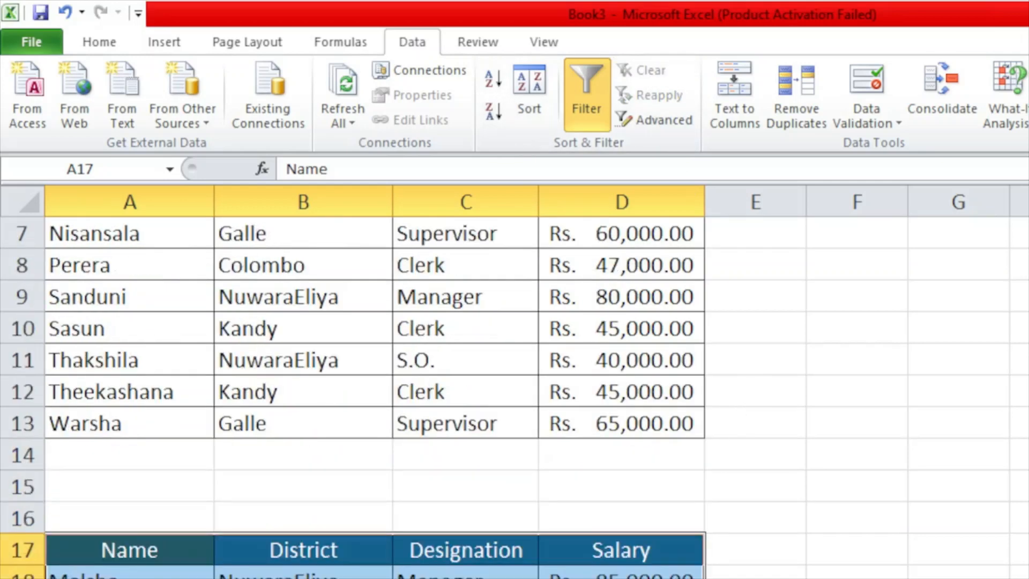
scroll(375, 396, "up", 2)
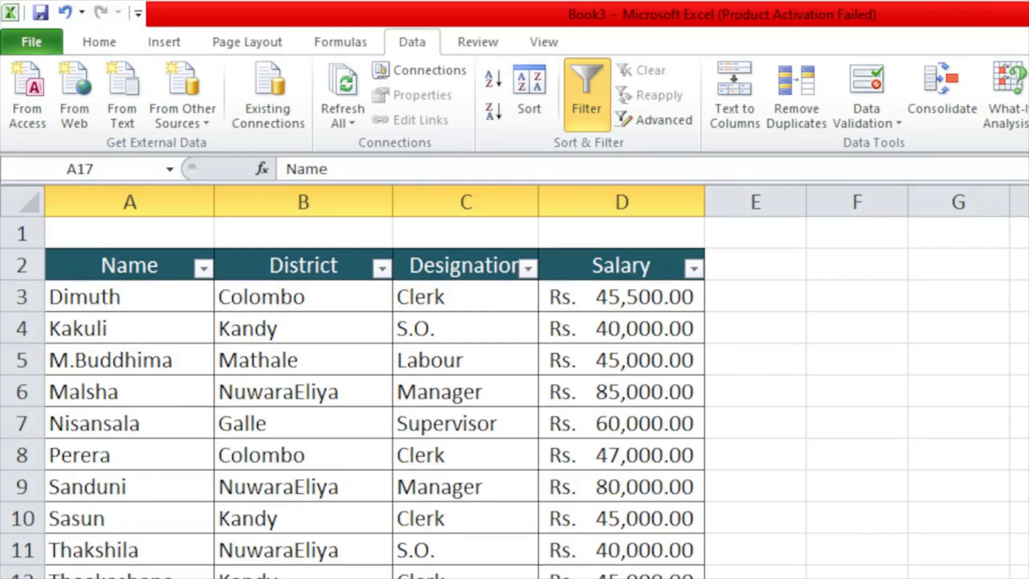
Turn off filtering on the original table
left_click(588, 99)
left_click_drag(1028, 455, 1028, 426)
scroll(1028, 455, "down", 3)
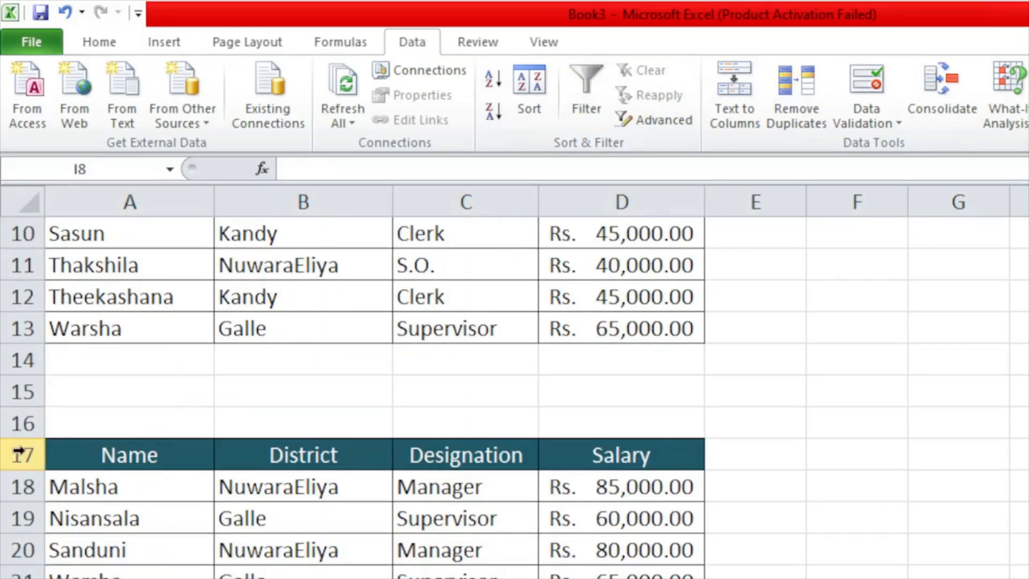
Delete the entire sheet rows holding the pasted filtered copy, from row 17 down
left_click_drag(18, 455, 16, 576)
right_click(13, 551)
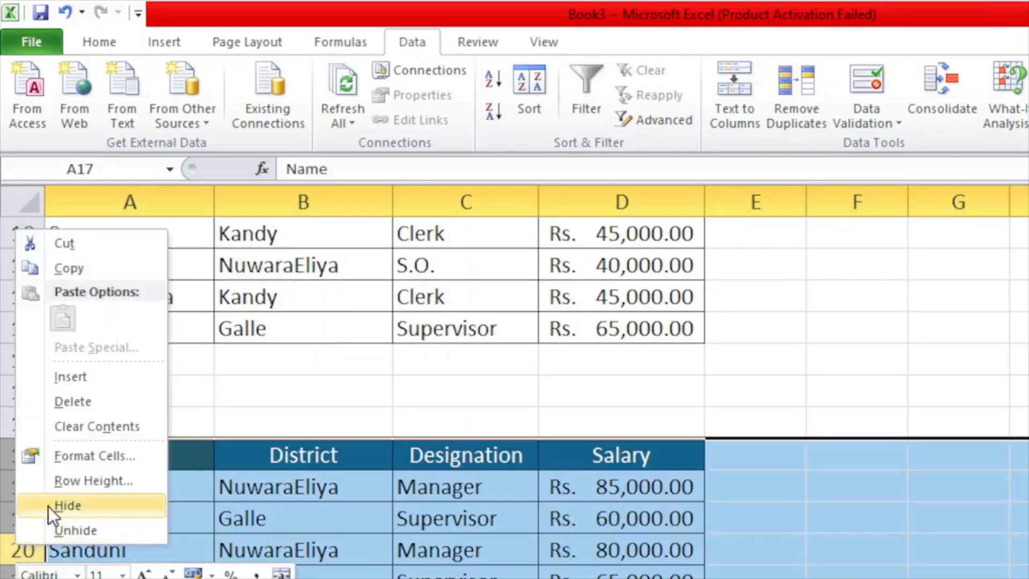
left_click(87, 402)
left_click(809, 390)
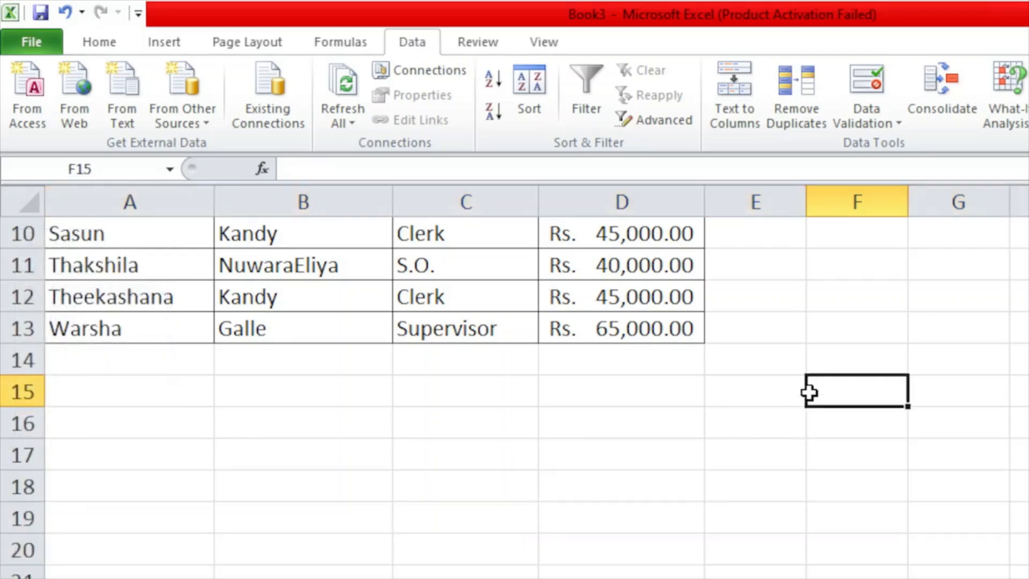
scroll(768, 446, "up", 3)
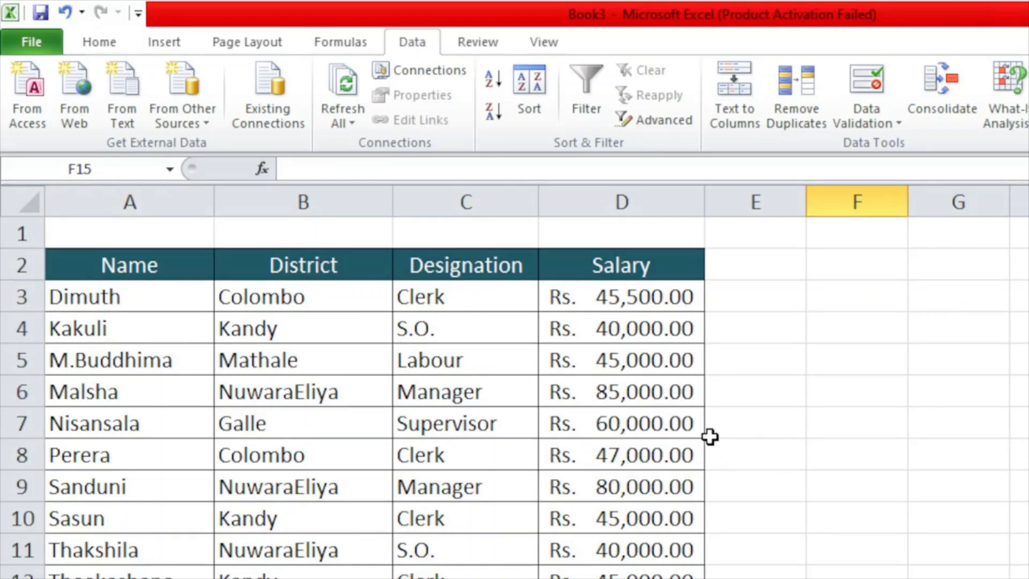
left_click(152, 274)
left_click_drag(153, 274, 560, 574)
left_click(560, 573)
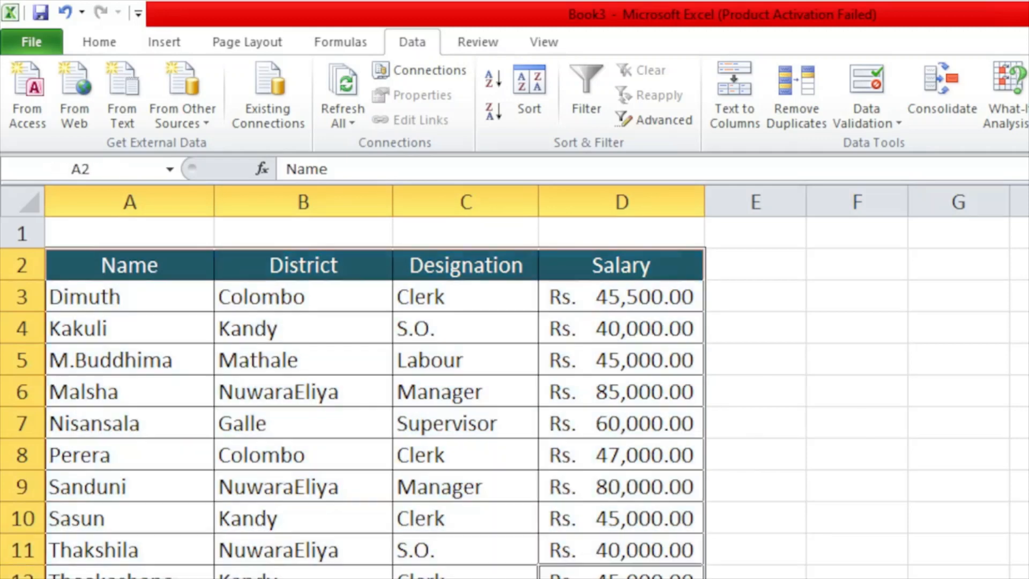
left_click(1026, 422)
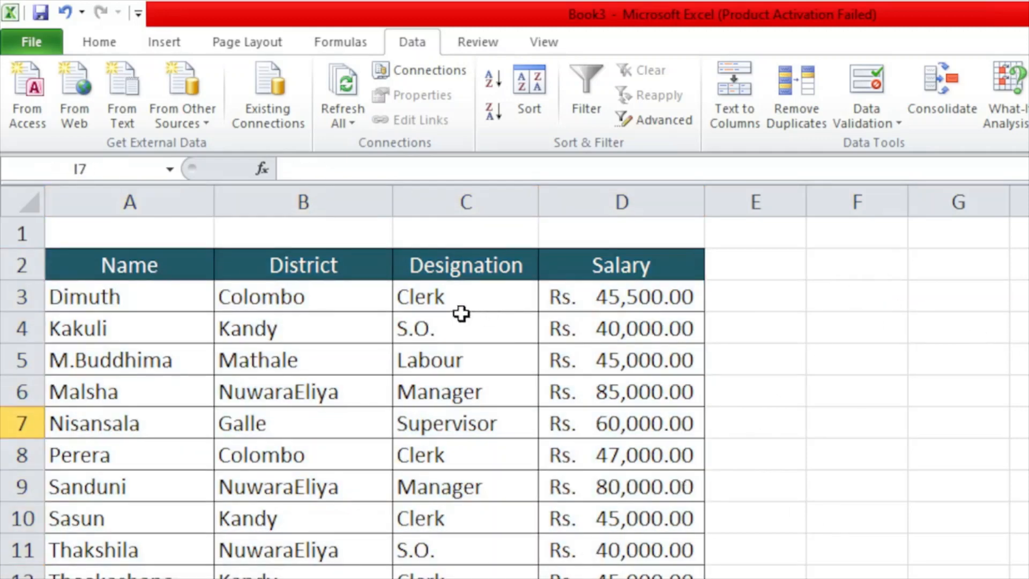
left_click(348, 266)
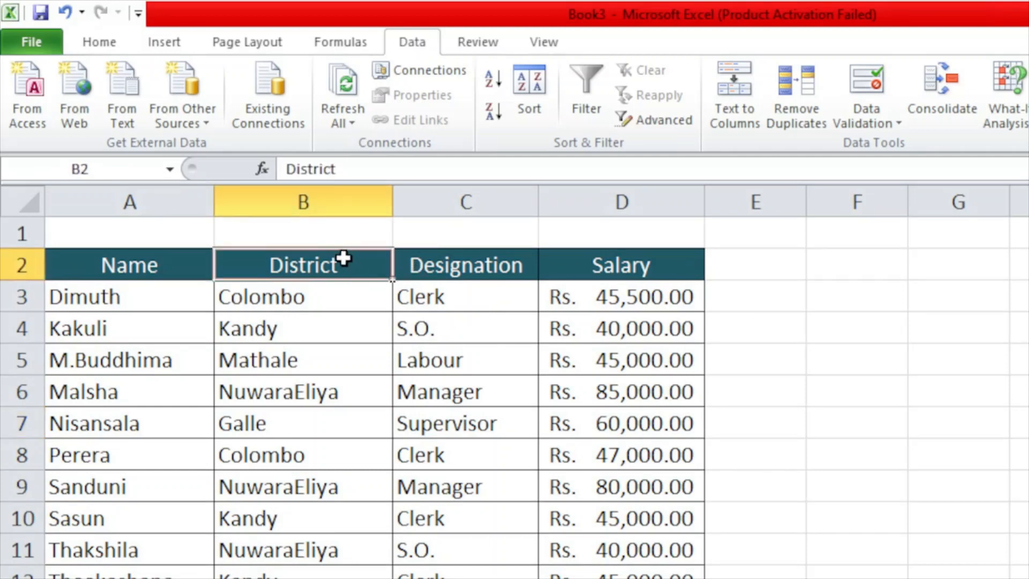
left_click(364, 319)
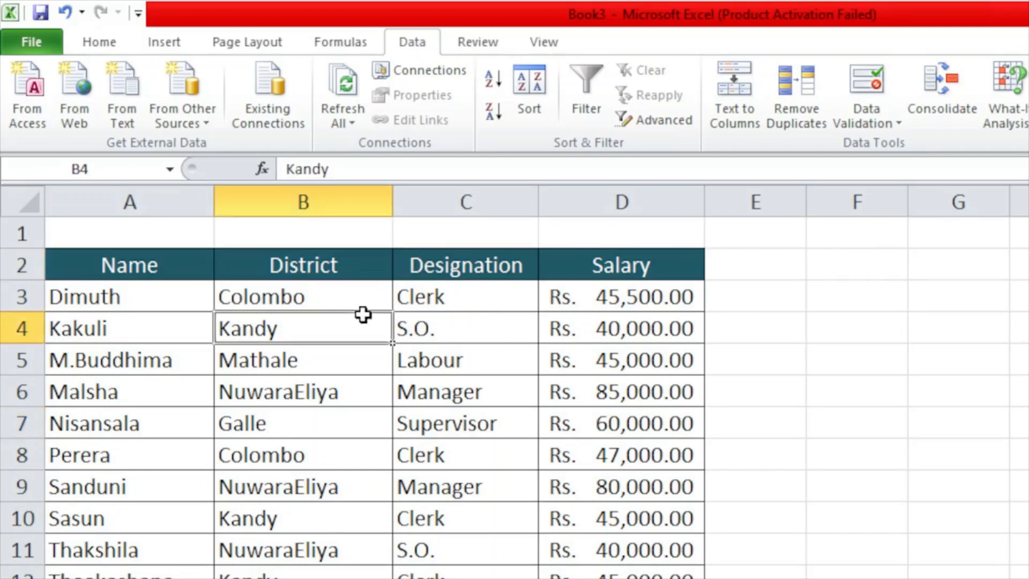
Build a criteria range beside the table by copying the District header to F2 and entering Colombo in F3
left_click(355, 269)
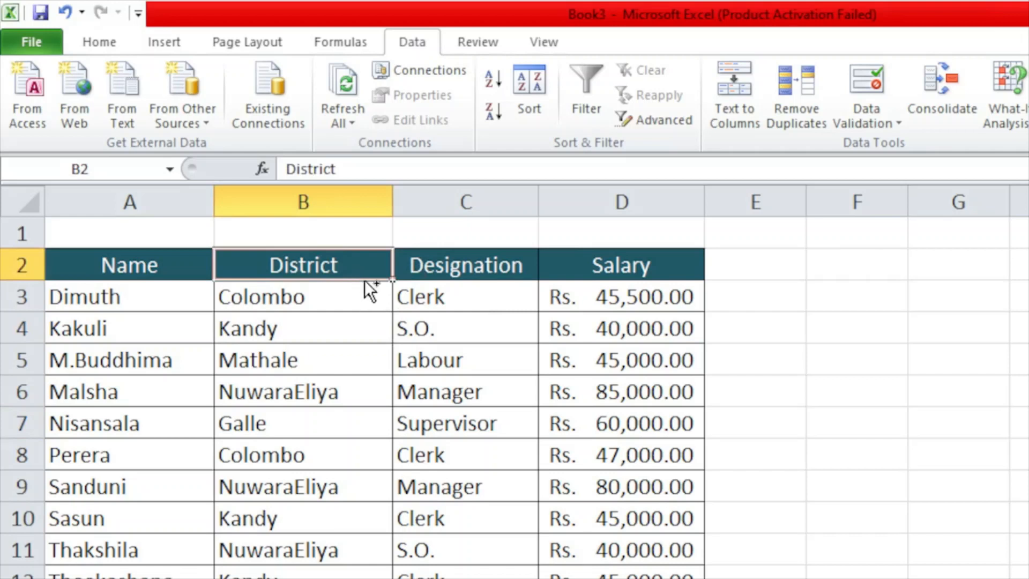
left_click_drag(393, 278, 879, 253)
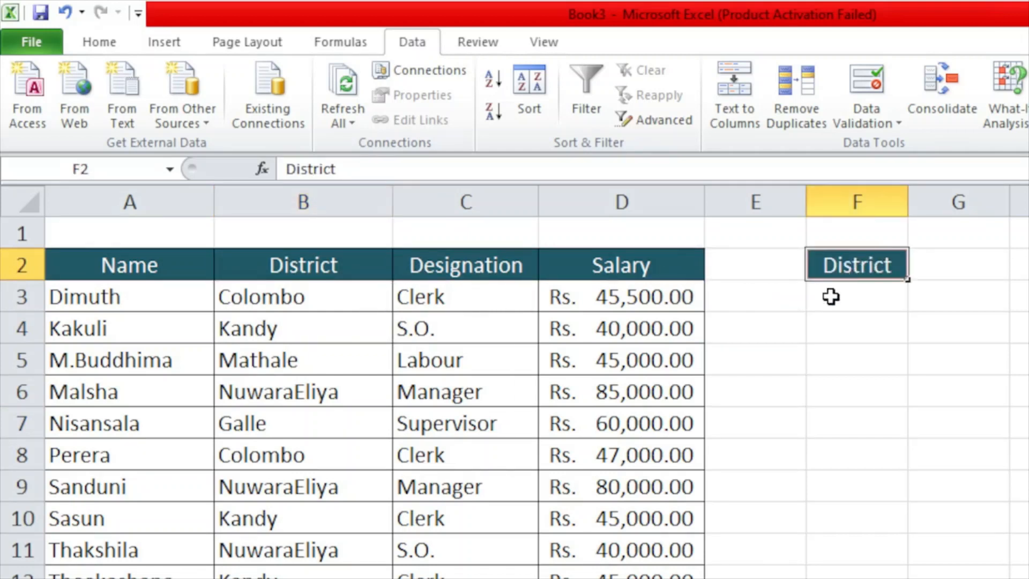
left_click(850, 298)
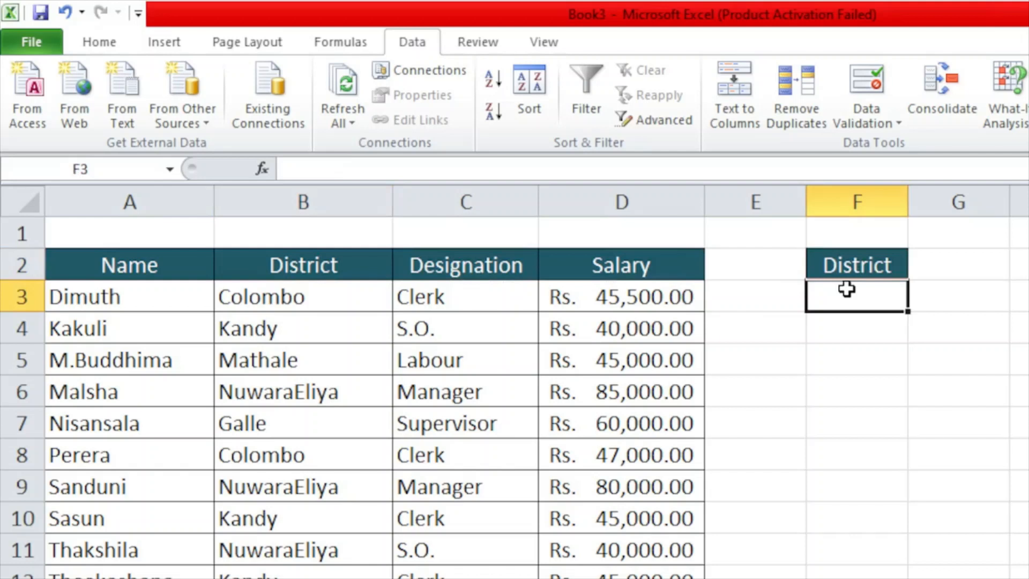
type("c")
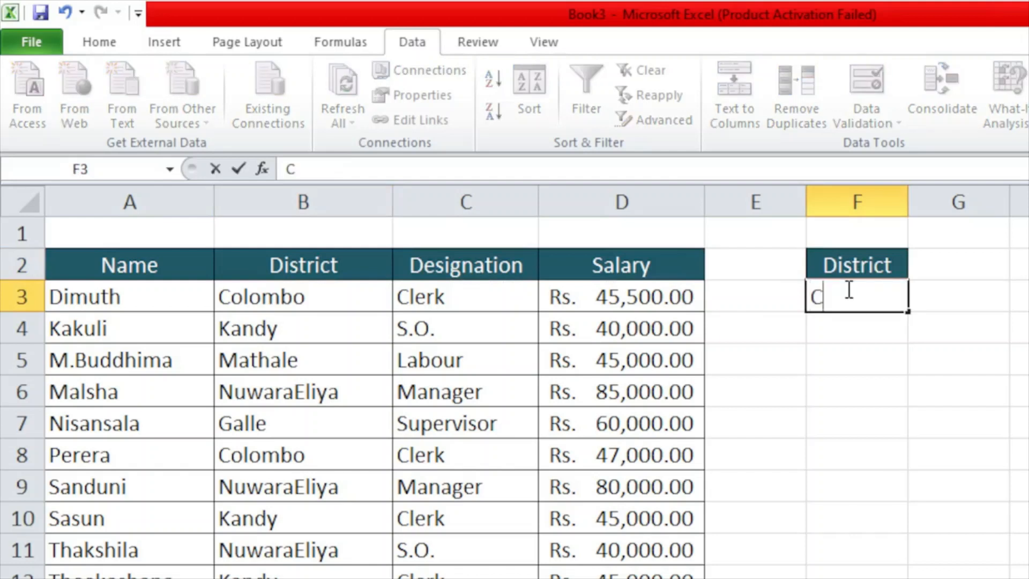
type("olombo")
left_click(950, 372)
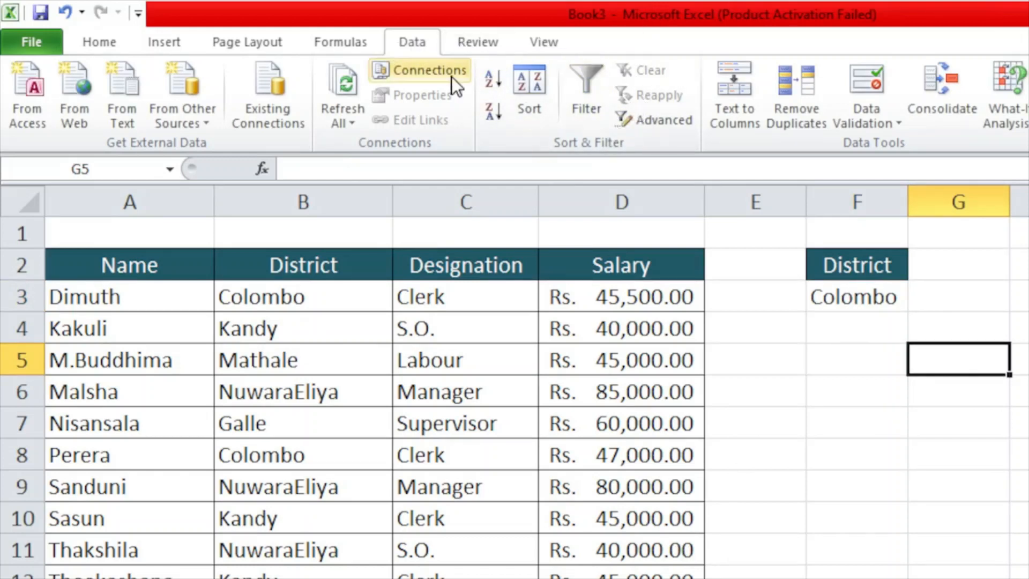
Set up an Advanced Filter that copies to another location, with list range A2:D13 and criteria range F2:F3
left_click(660, 118)
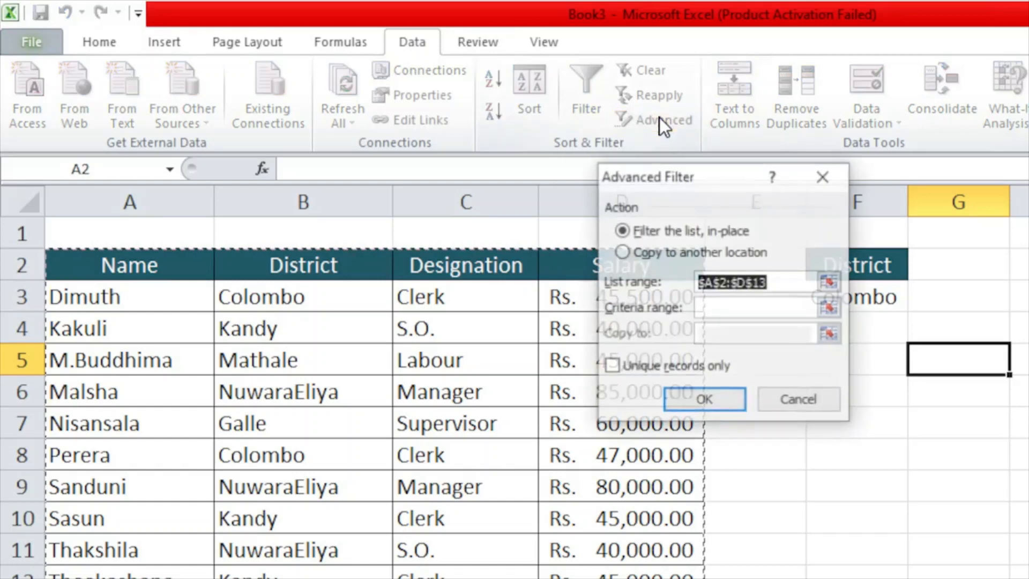
left_click(667, 254)
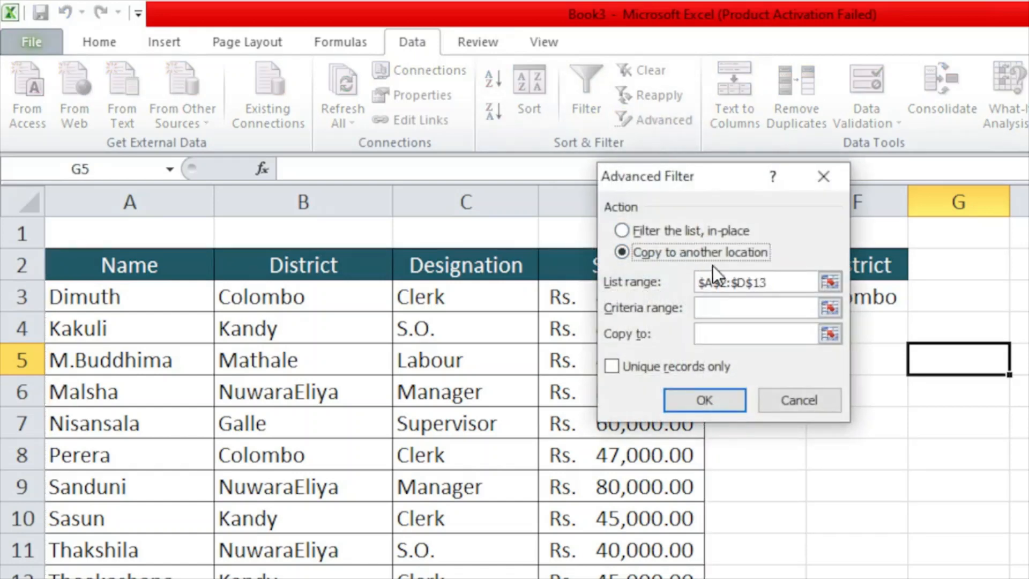
left_click(830, 289)
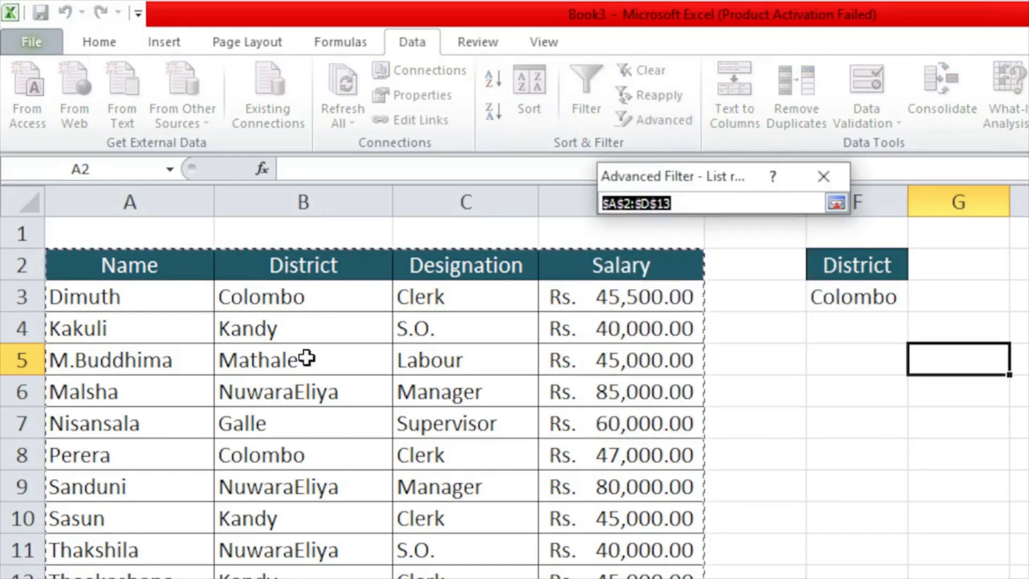
left_click(832, 205)
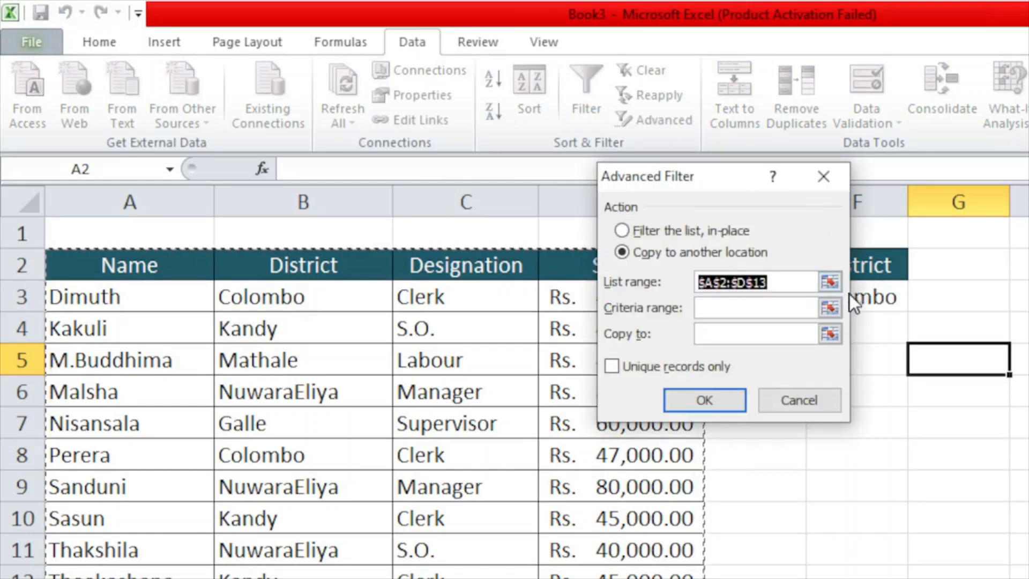
left_click(832, 314)
left_click_drag(857, 272, 857, 291)
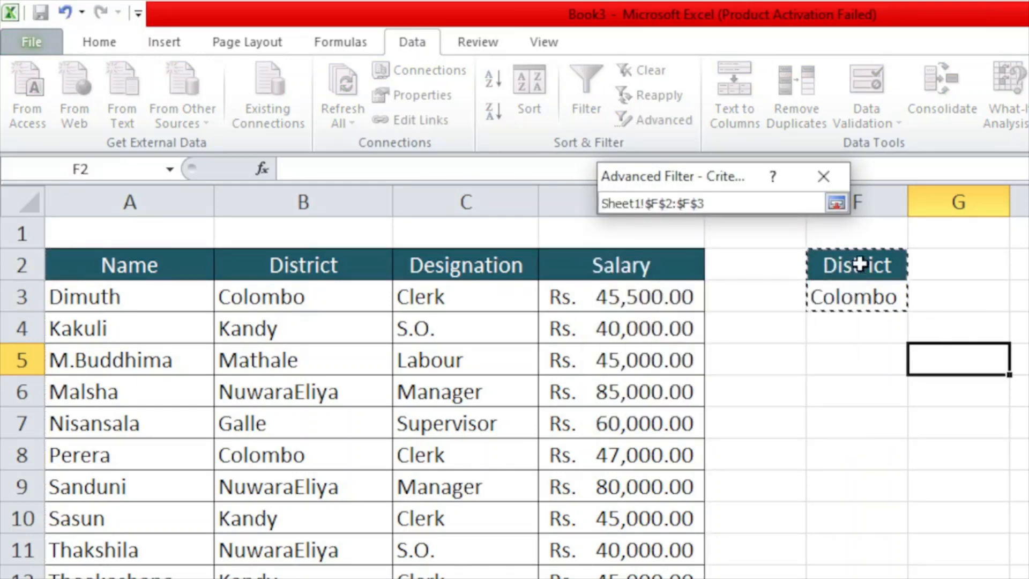
left_click(836, 204)
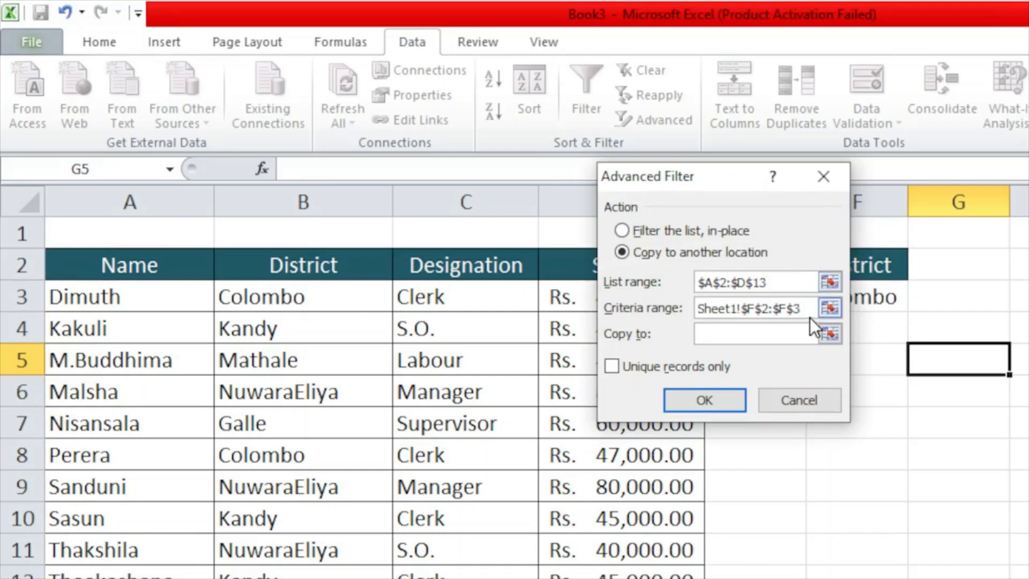
Set the Advanced Filter's copy destination to cell A16 and run the filter
left_click(829, 335)
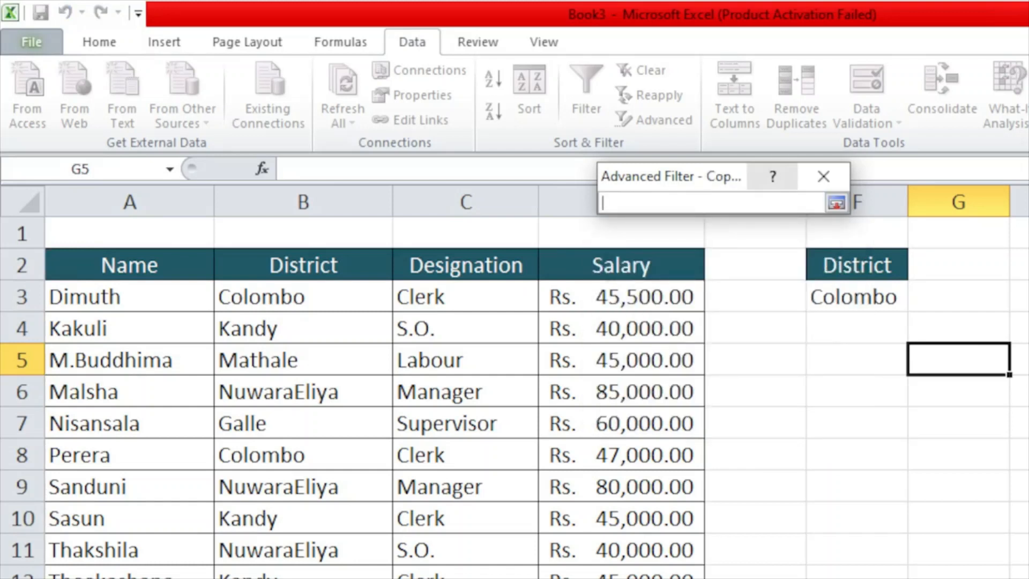
left_click(130, 578)
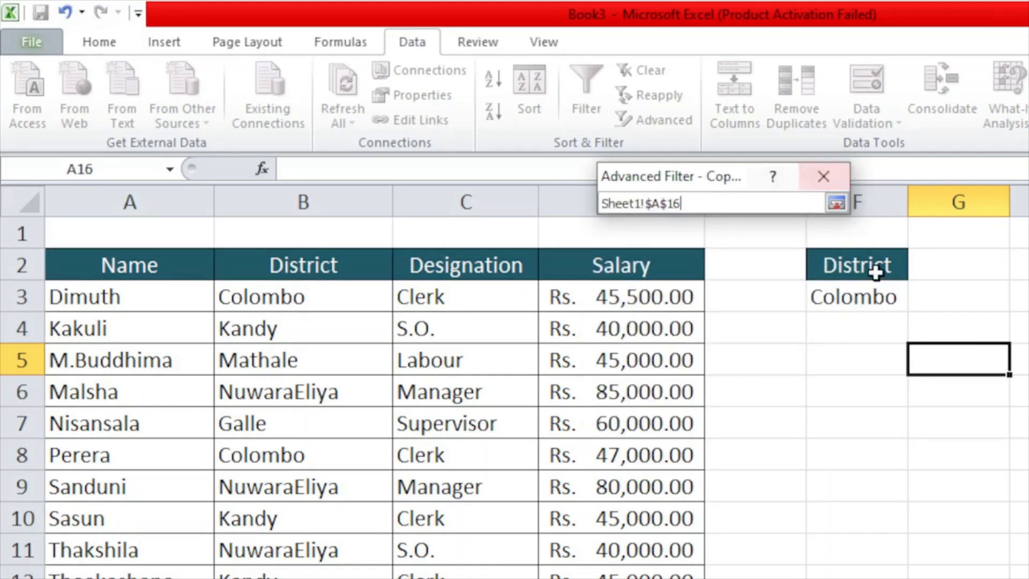
left_click(836, 203)
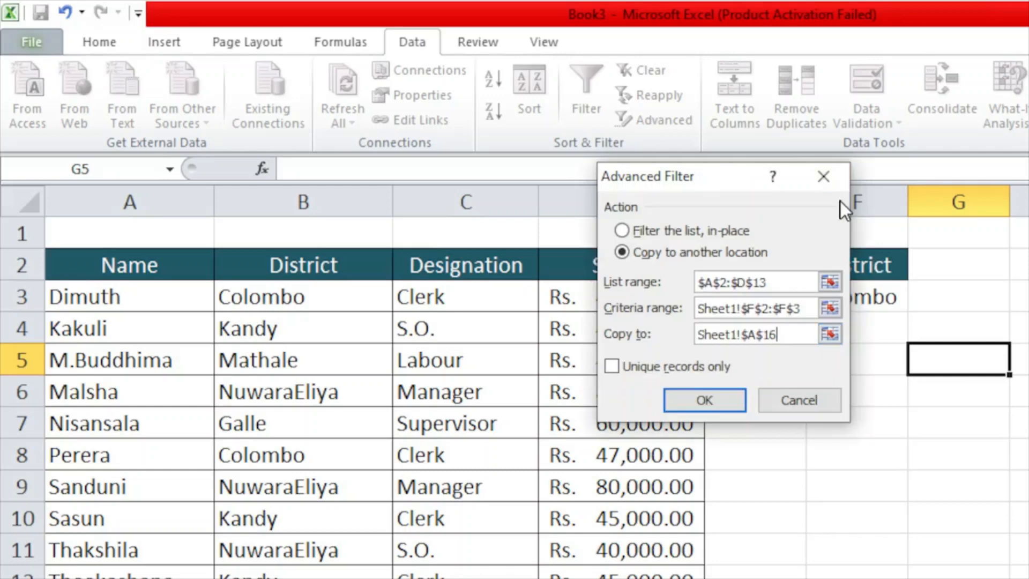
left_click(706, 403)
scroll(836, 444, "down", 3)
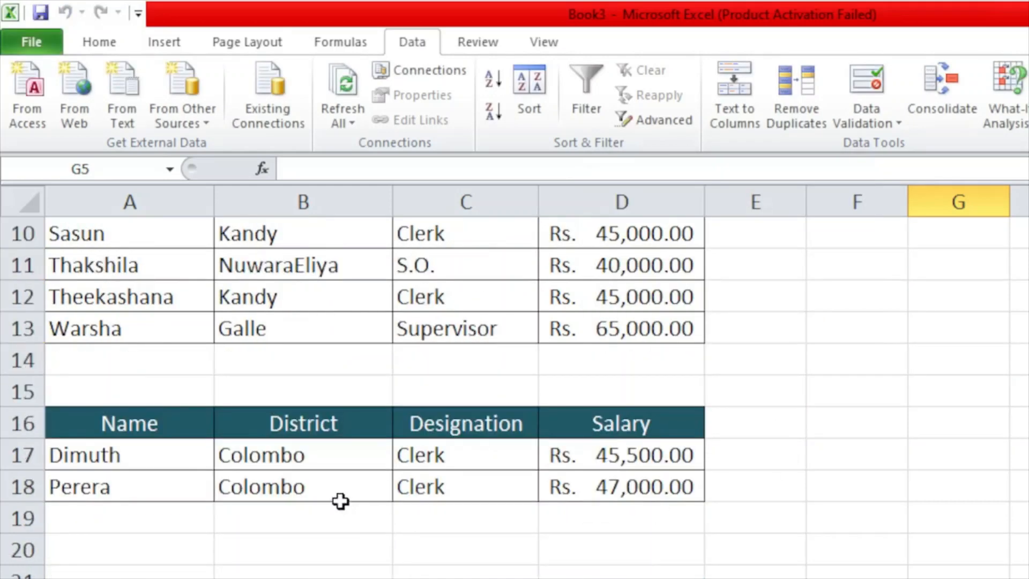
Copy the table's Name and District headers to A21:B21, below the extracted records
scroll(480, 487, "up", 3)
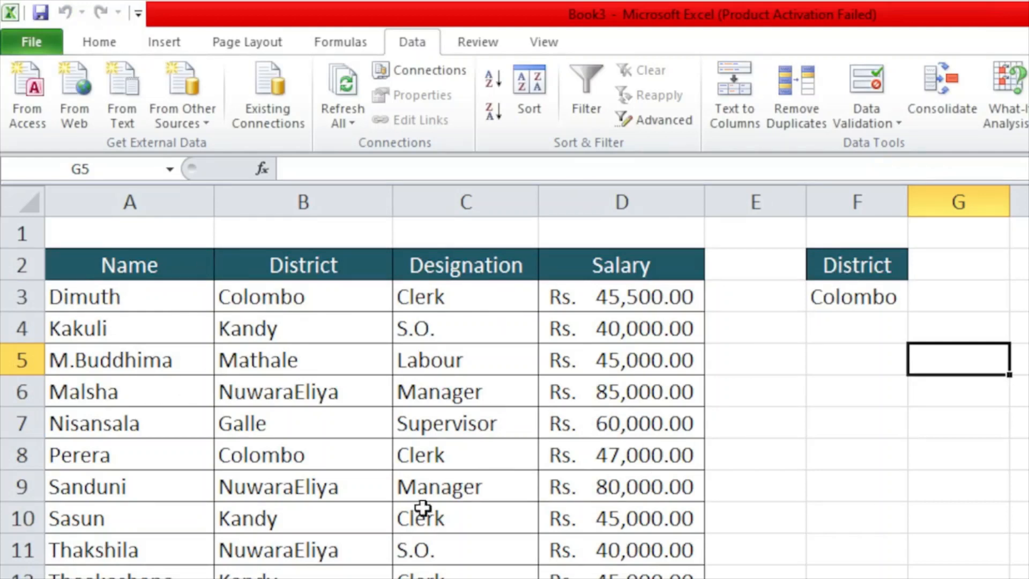
scroll(354, 396, "down", 1)
scroll(305, 568, "up", 1)
left_click_drag(144, 269, 272, 270)
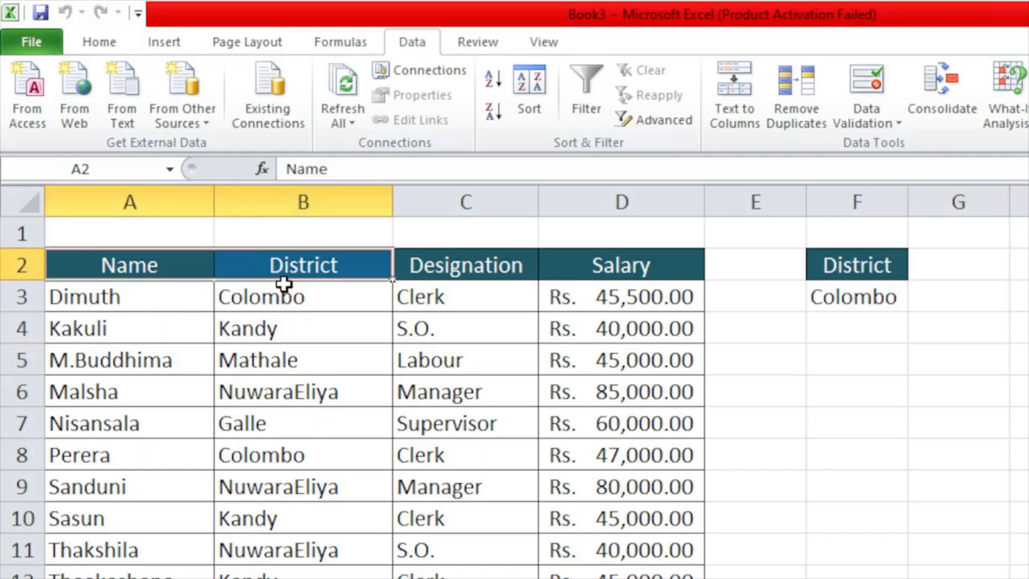
scroll(353, 375, "down", 3)
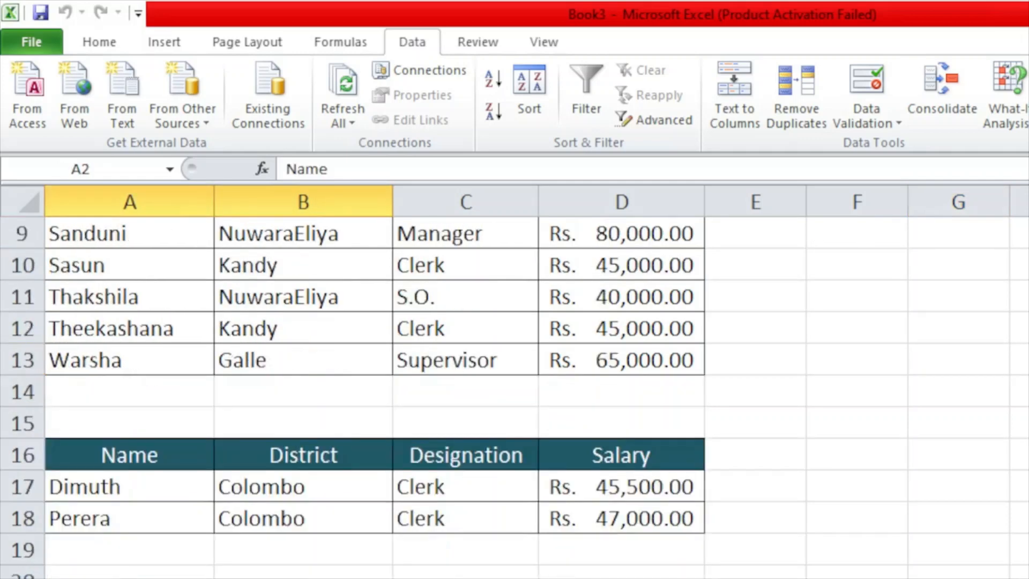
left_click_drag(268, 573, 262, 494)
Set up another Advanced Filter on A2:D13 that copies to another location, using criteria range F2:F3
scroll(570, 507, "up", 4)
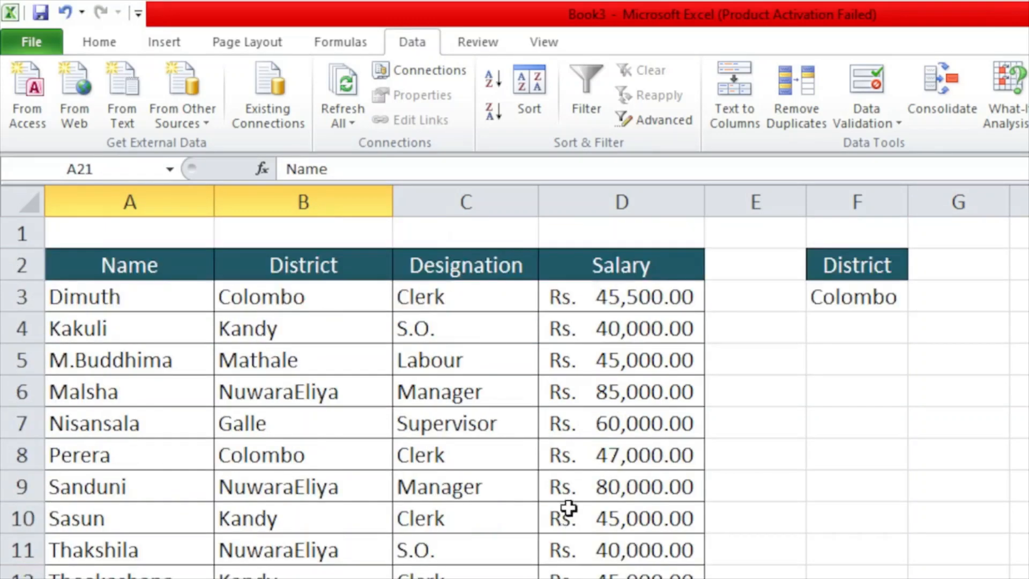
left_click_drag(138, 269, 643, 578)
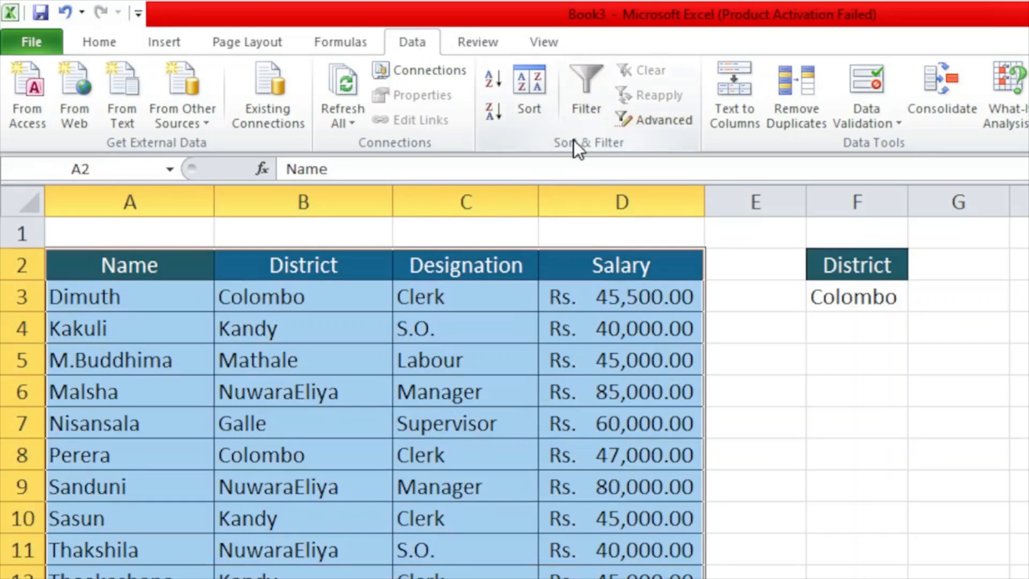
left_click(650, 121)
left_click(682, 252)
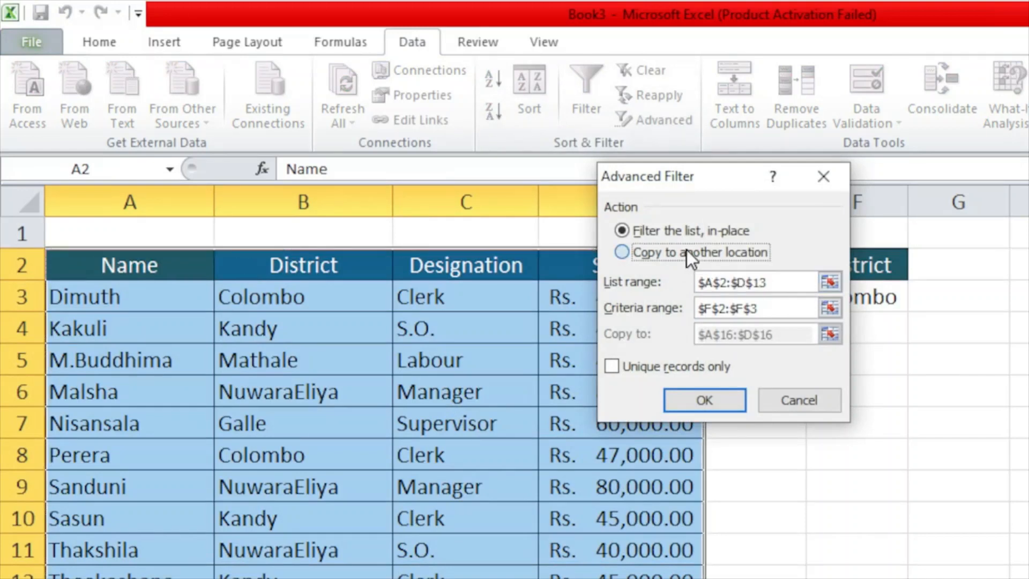
left_click(830, 281)
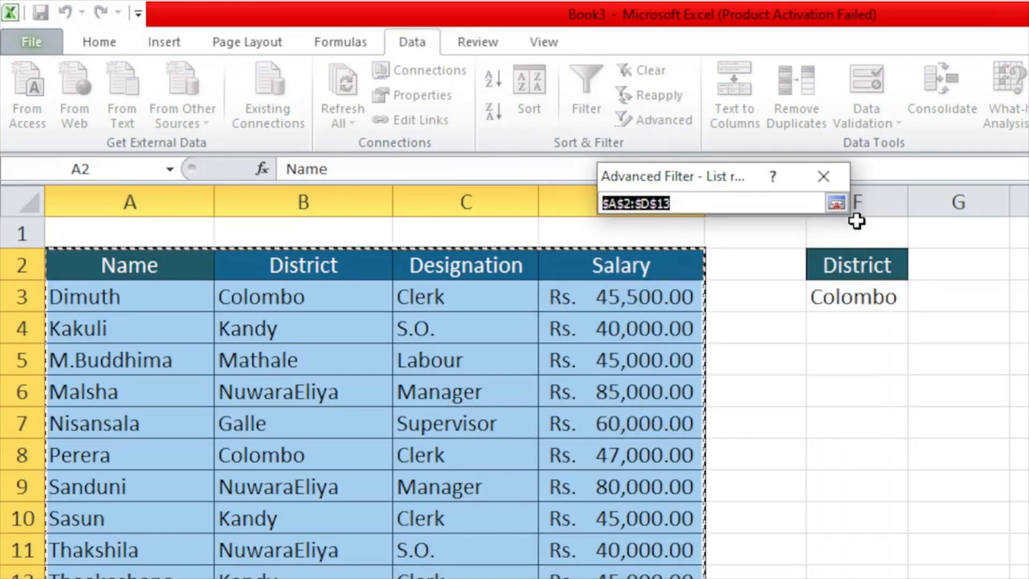
left_click(837, 203)
left_click(831, 308)
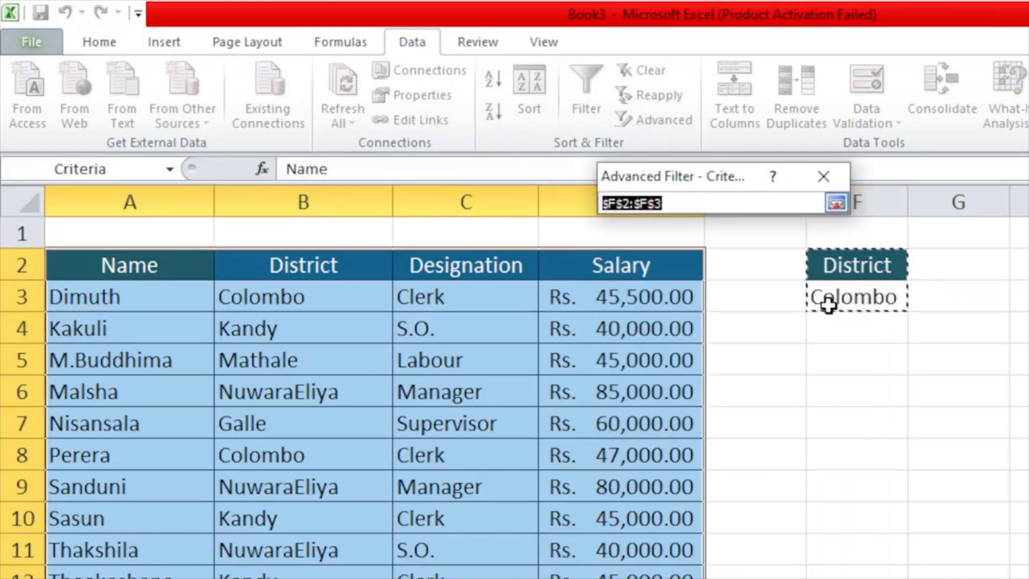
left_click(833, 202)
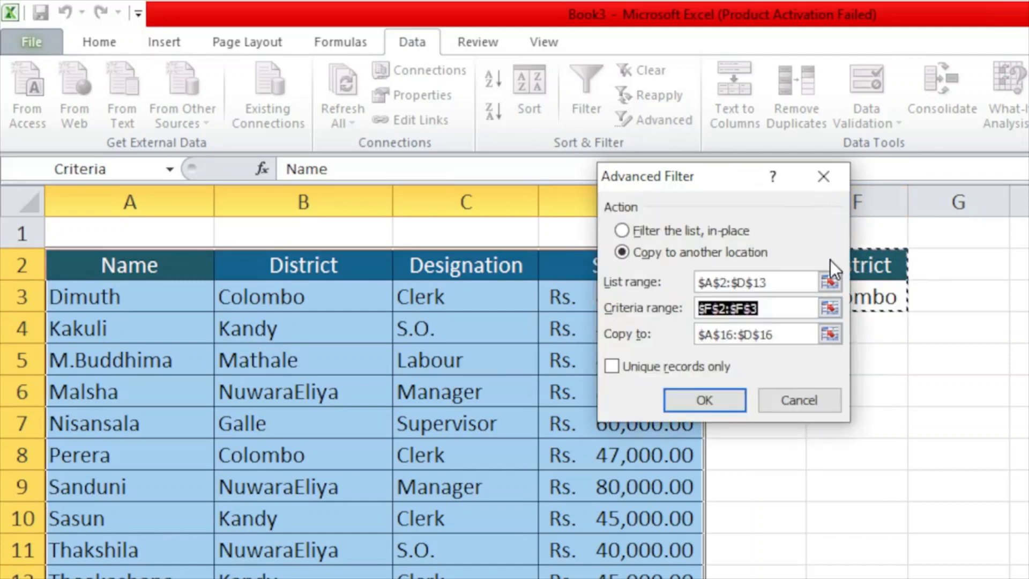
Set the copy destination to the Name and District headers in A21:B21 and run the Advanced Filter
left_click(829, 334)
scroll(536, 510, "down", 2)
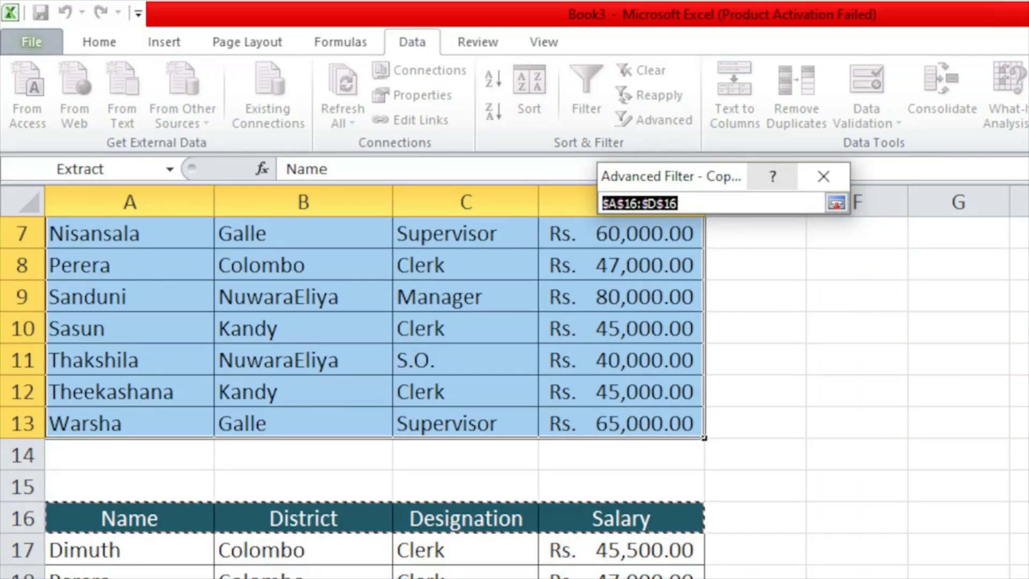
left_click_drag(160, 578, 258, 578)
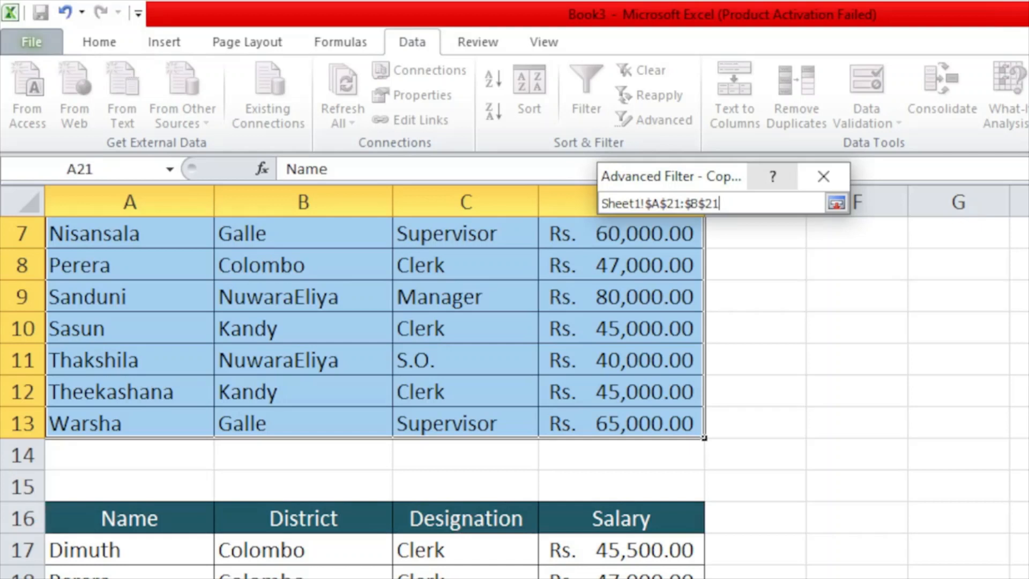
left_click(836, 204)
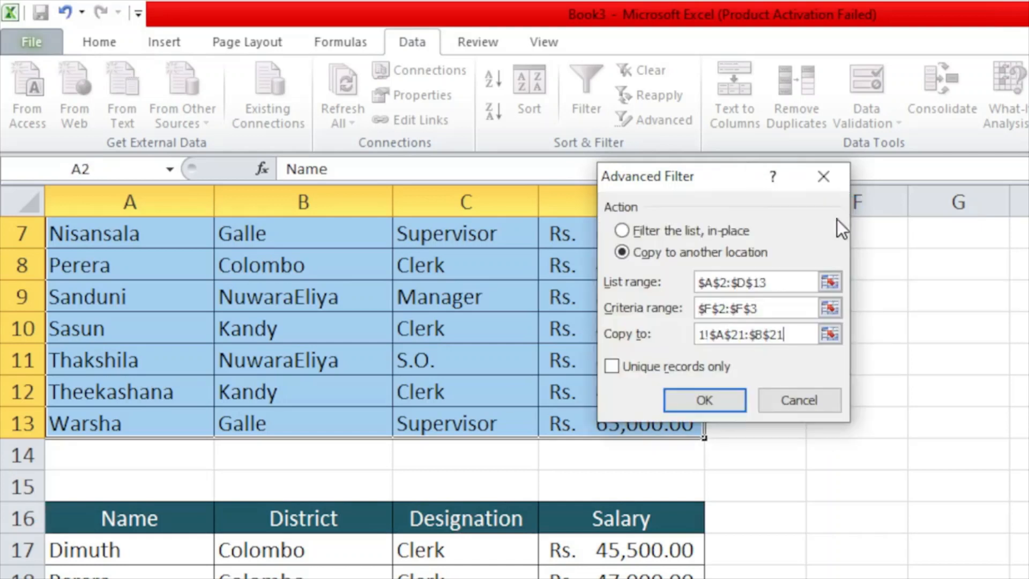
left_click(728, 402)
scroll(659, 482, "down", 3)
scroll(659, 482, "down", 1)
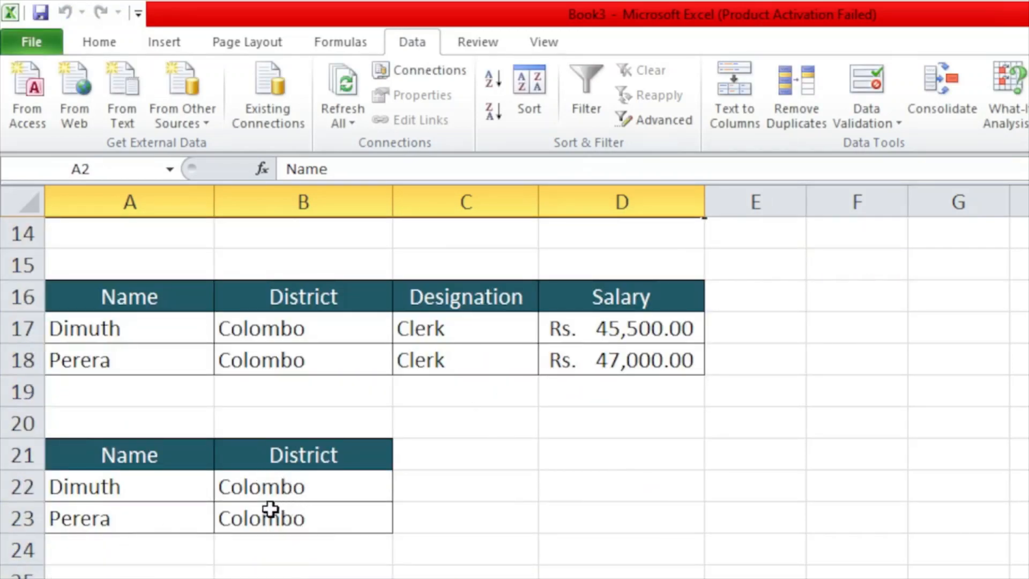
Add Kandy as a second district criterion in cell F4, below Colombo
scroll(354, 396, "up", 5)
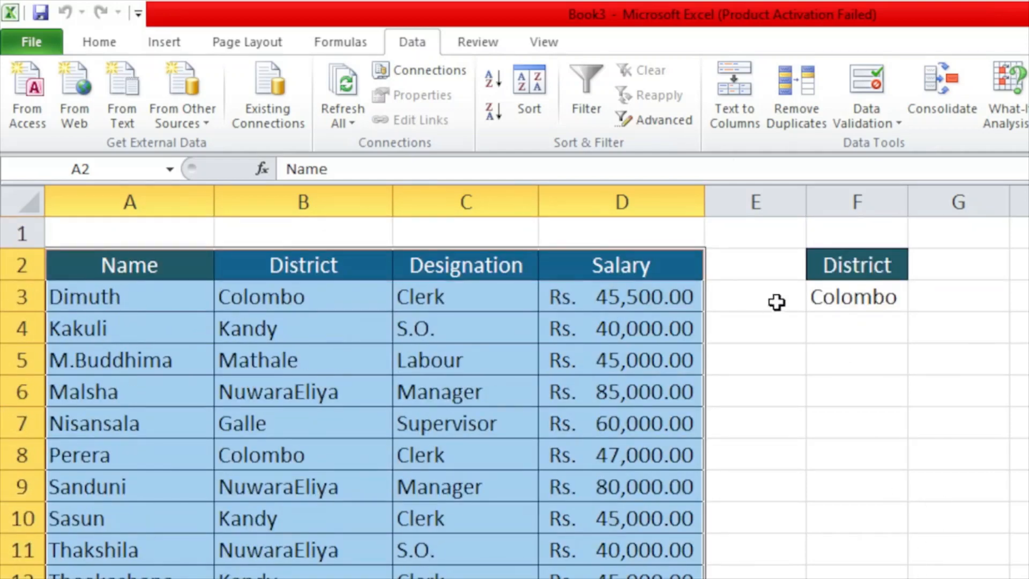
left_click(855, 320)
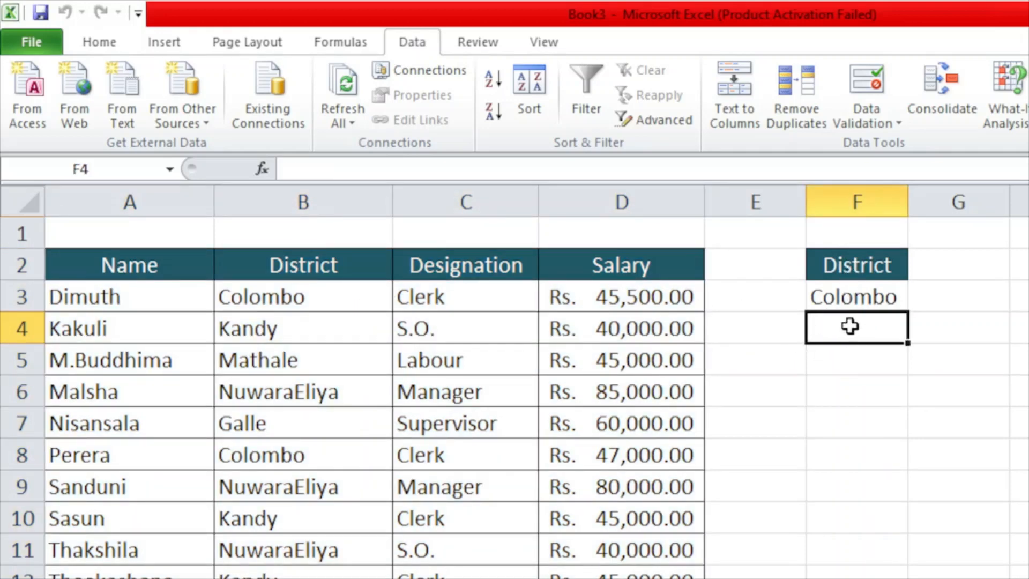
type("Kandy")
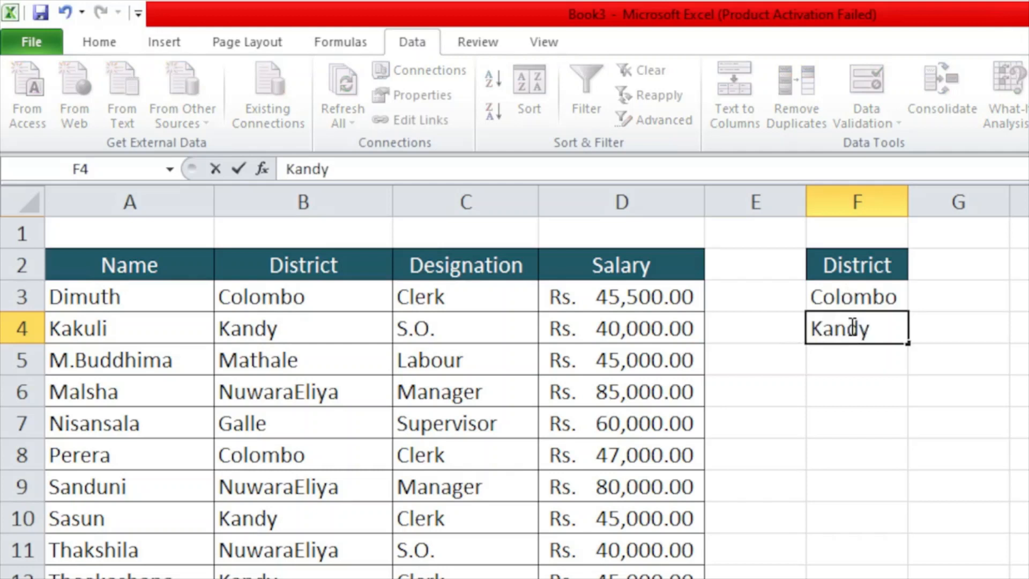
key("Return")
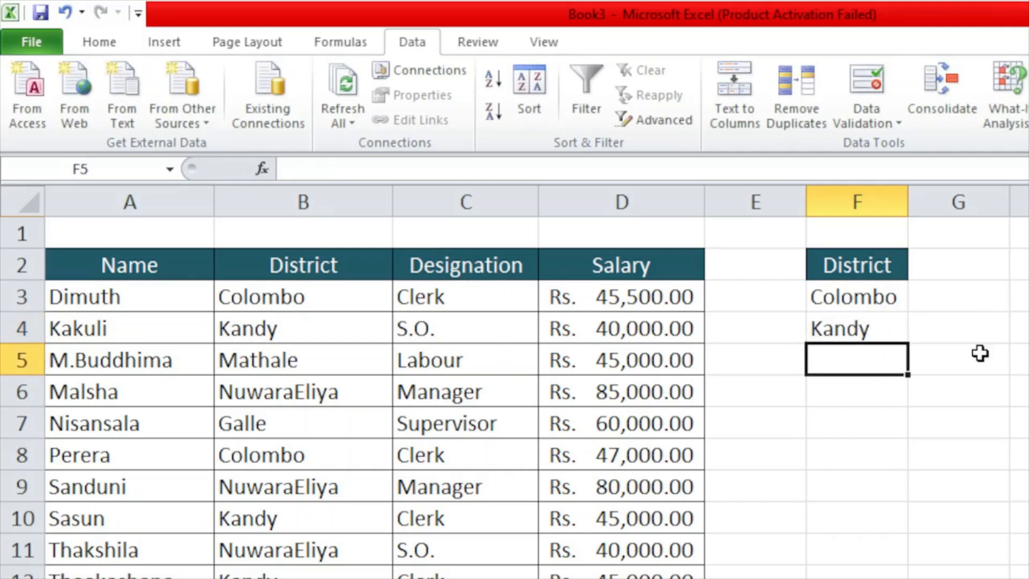
left_click(981, 429)
left_click(858, 266)
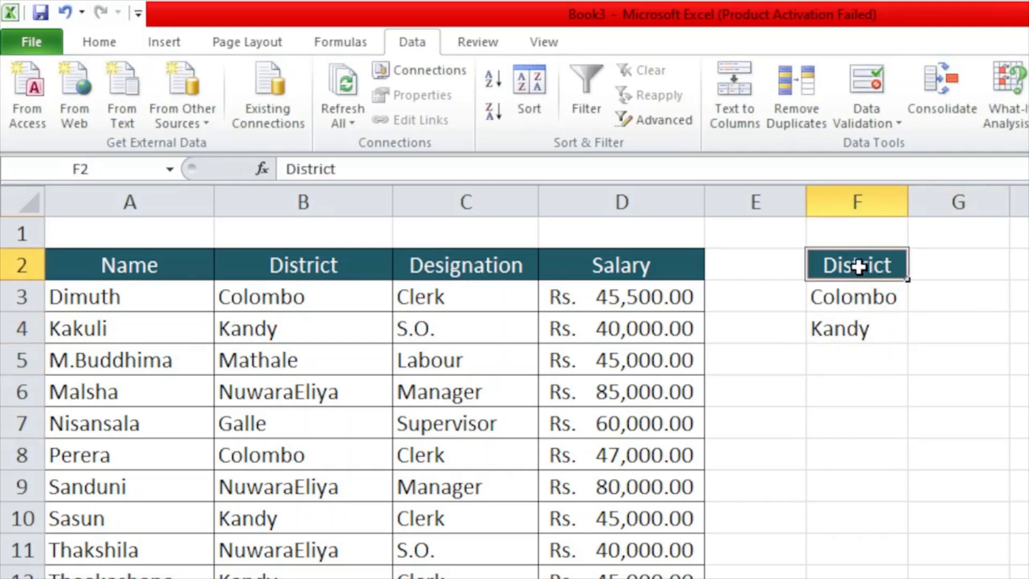
left_click_drag(859, 268, 860, 330)
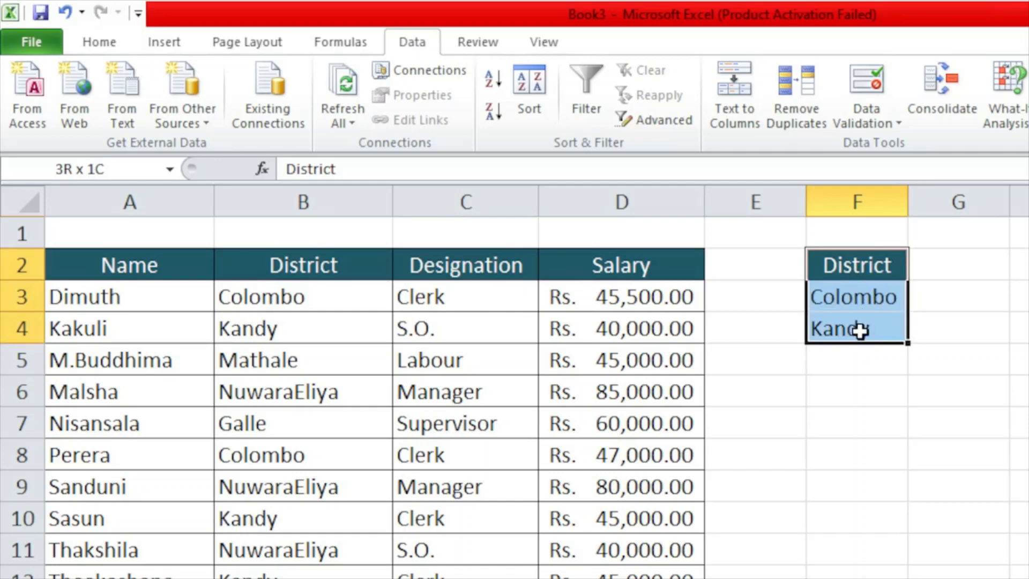
left_click(924, 447)
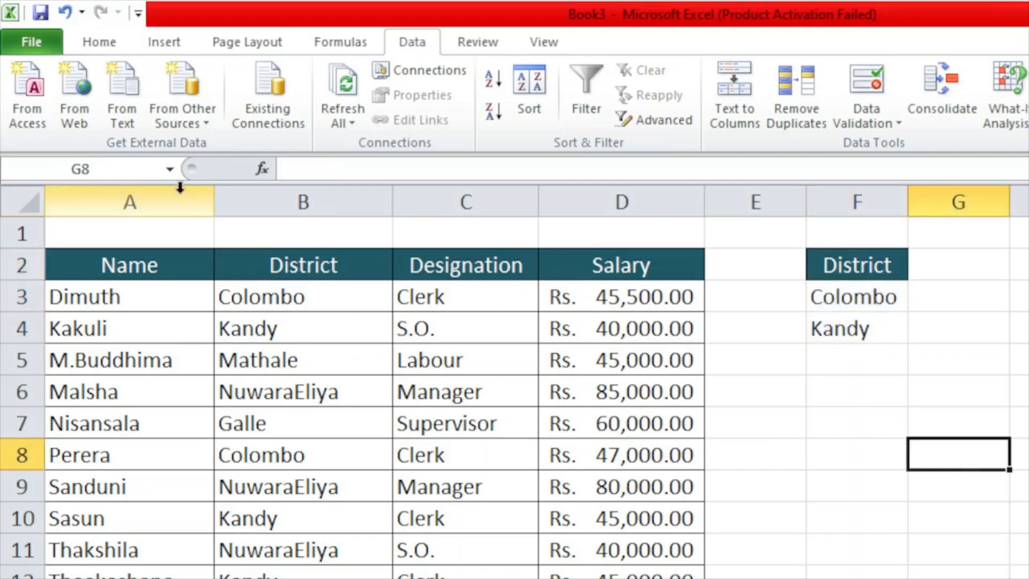
Set up an Advanced Filter on A2:D13 that copies to another location, using criteria range F2:F4
left_click_drag(163, 272, 643, 578)
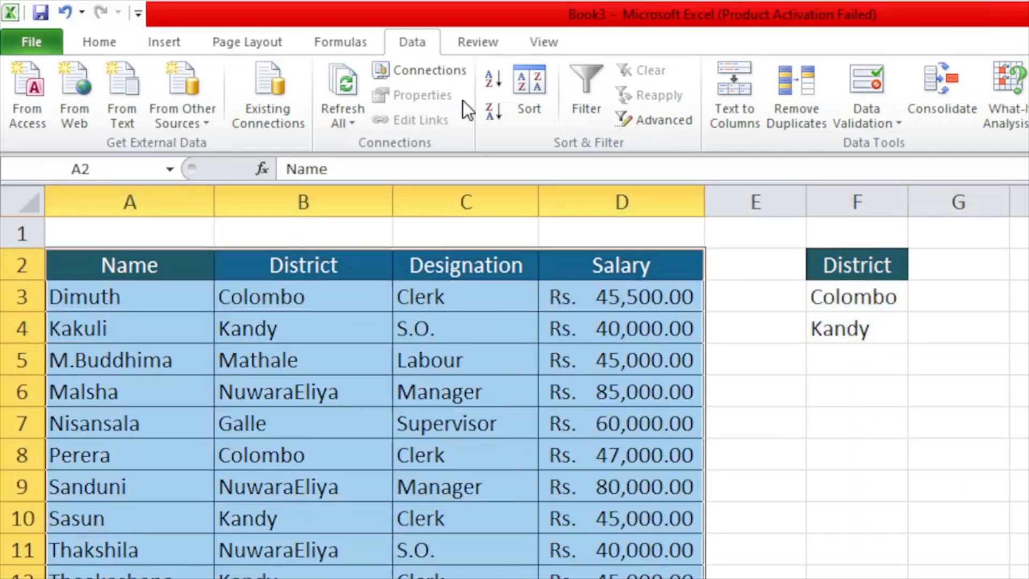
left_click(673, 124)
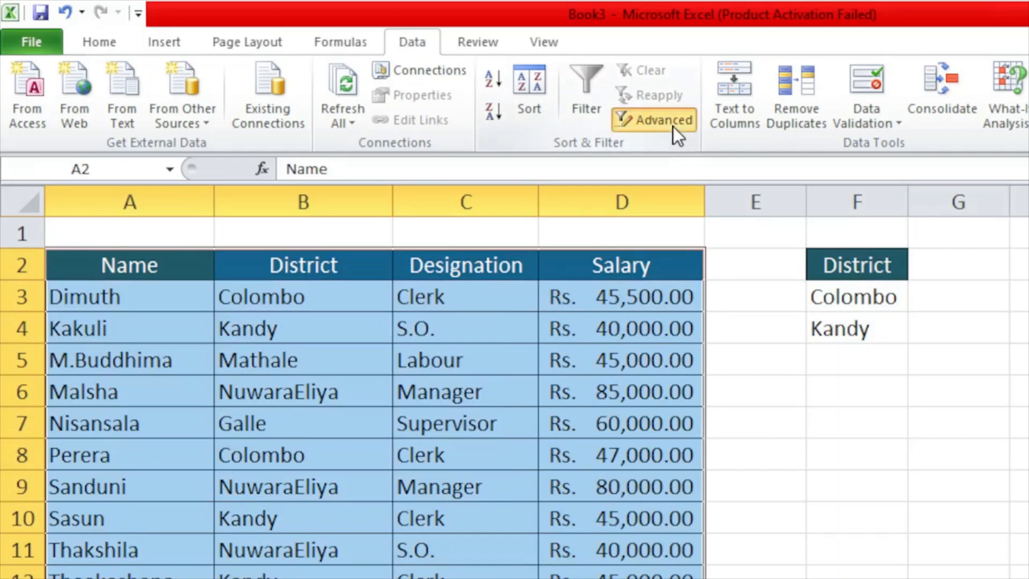
left_click(730, 252)
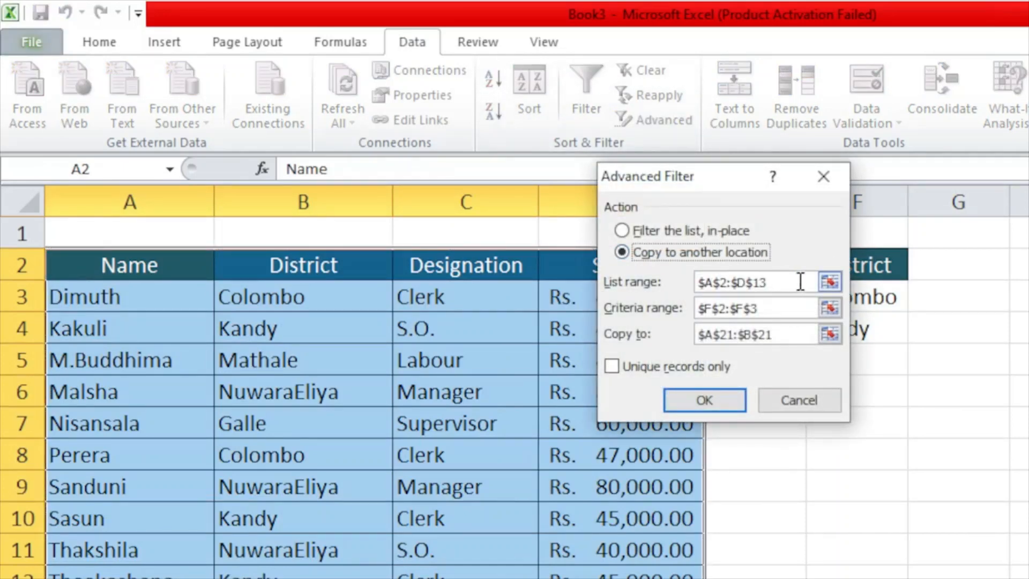
left_click(829, 282)
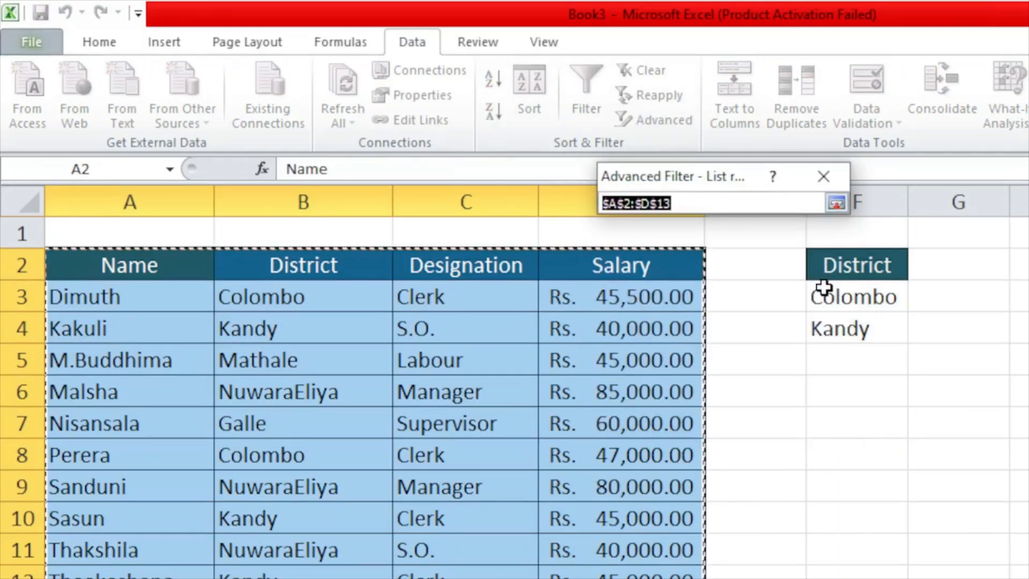
left_click(834, 201)
left_click(830, 308)
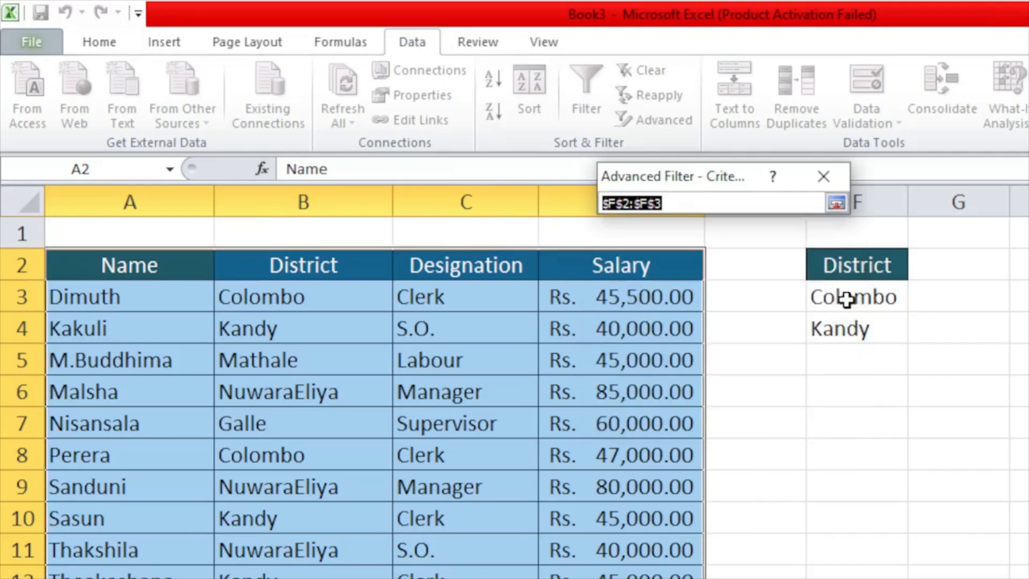
left_click_drag(860, 265, 836, 328)
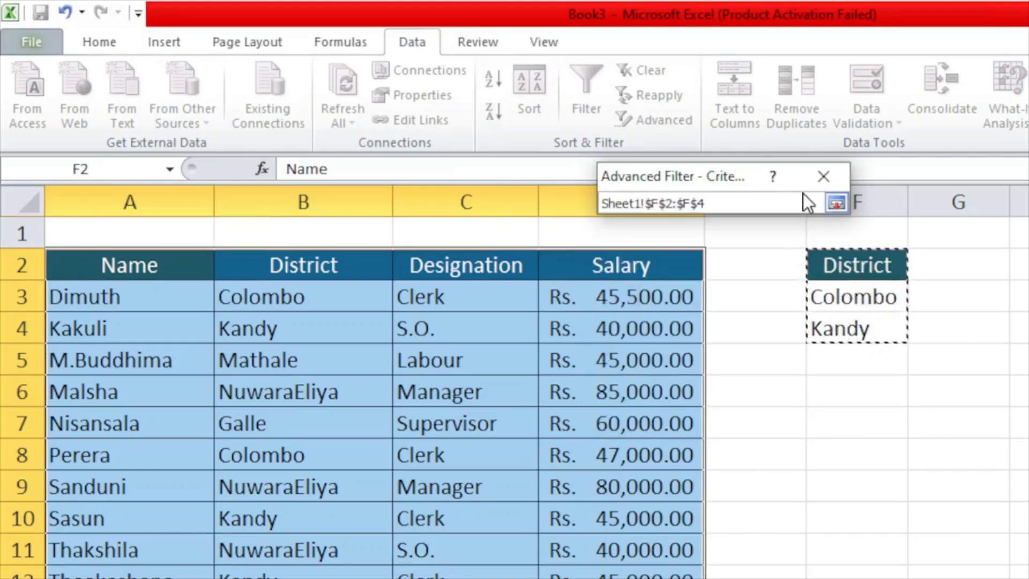
left_click(836, 203)
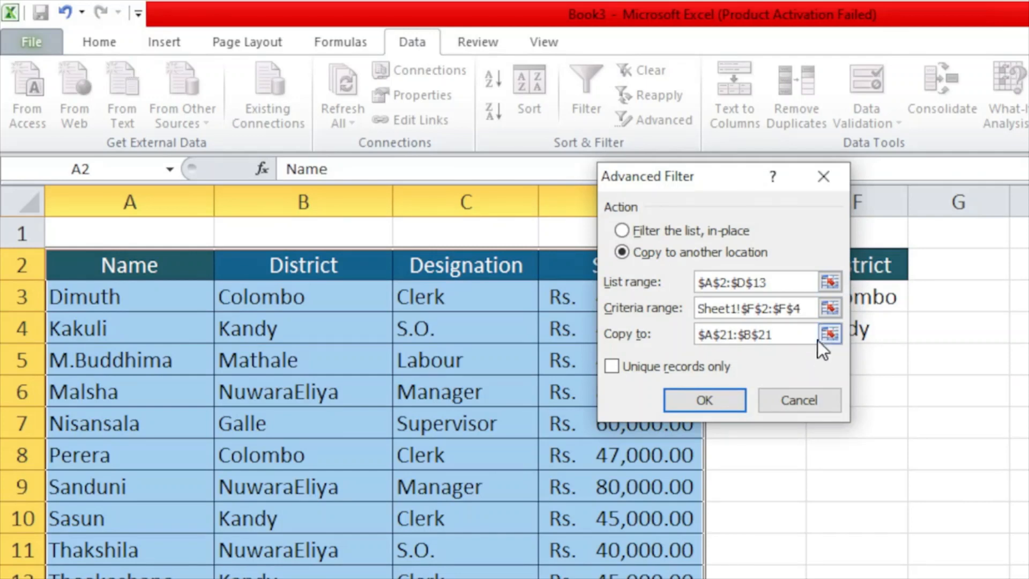
Set the copy destination to cell A26, below the Name and District extract, and run the Advanced Filter
left_click(830, 333)
scroll(845, 349, "down", 2)
scroll(704, 554, "down", 1)
scroll(704, 553, "down", 2)
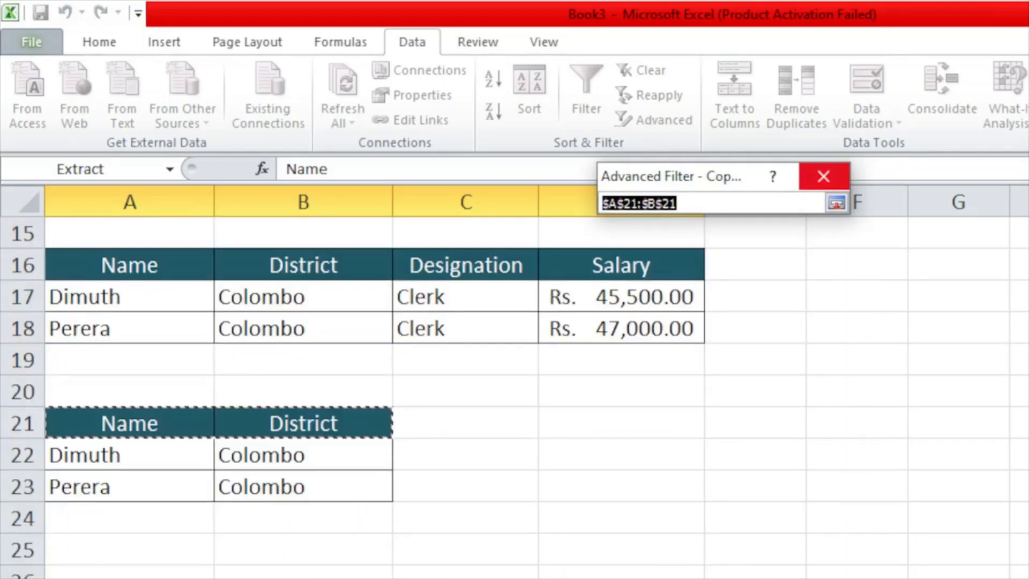
left_click(145, 572)
left_click(836, 203)
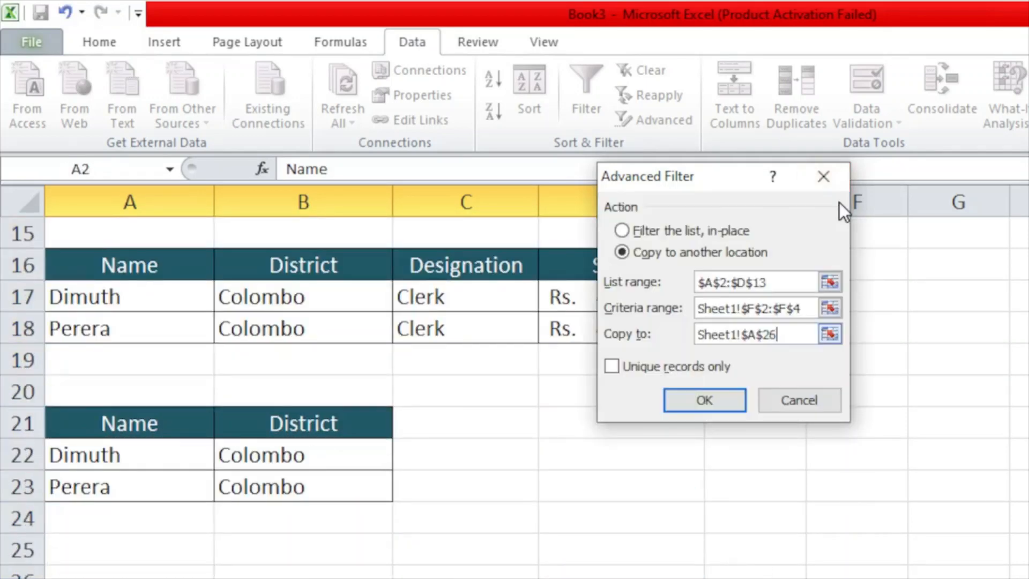
left_click(707, 402)
scroll(806, 437, "down", 5)
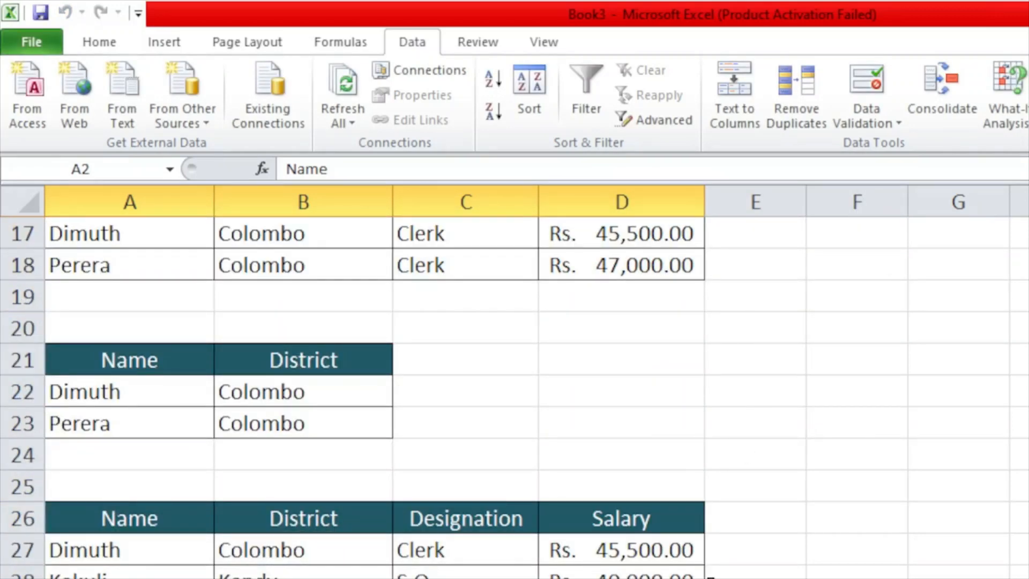
Copy the table's Salary header to G2 beside the District criteria header and enter the criterion >46000 in G3
scroll(799, 439, "up", 6)
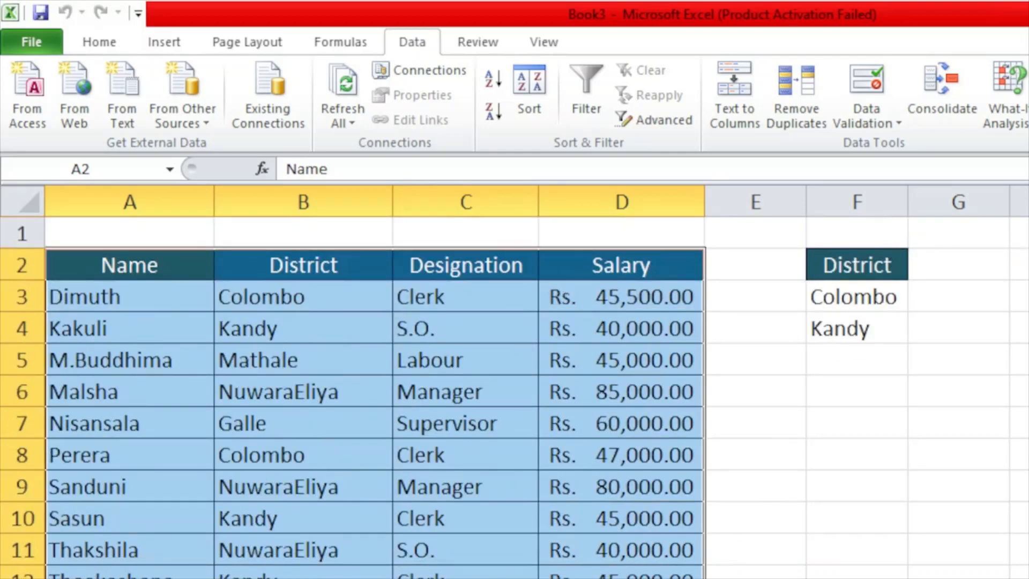
left_click(635, 268)
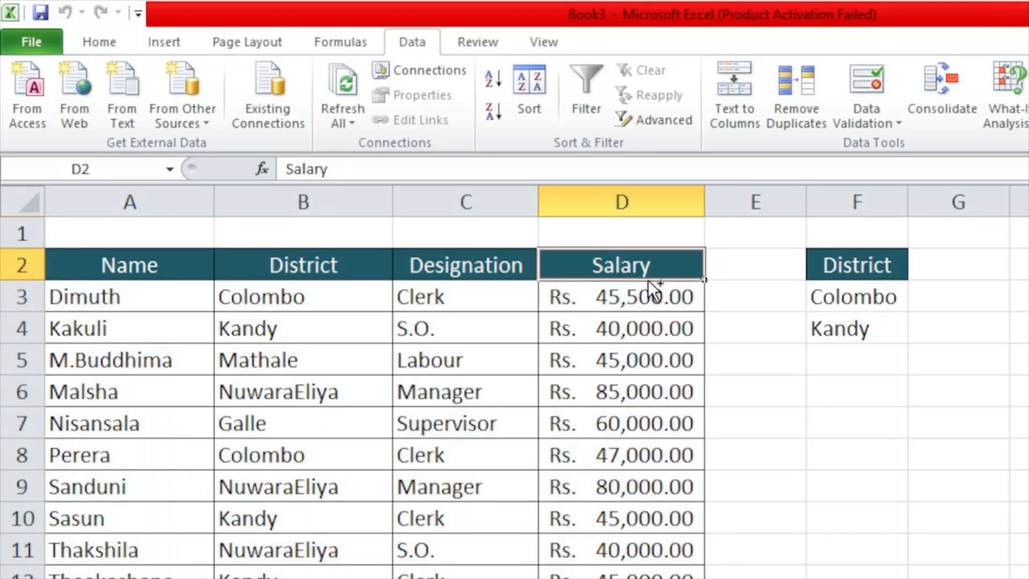
left_click_drag(652, 290, 962, 272)
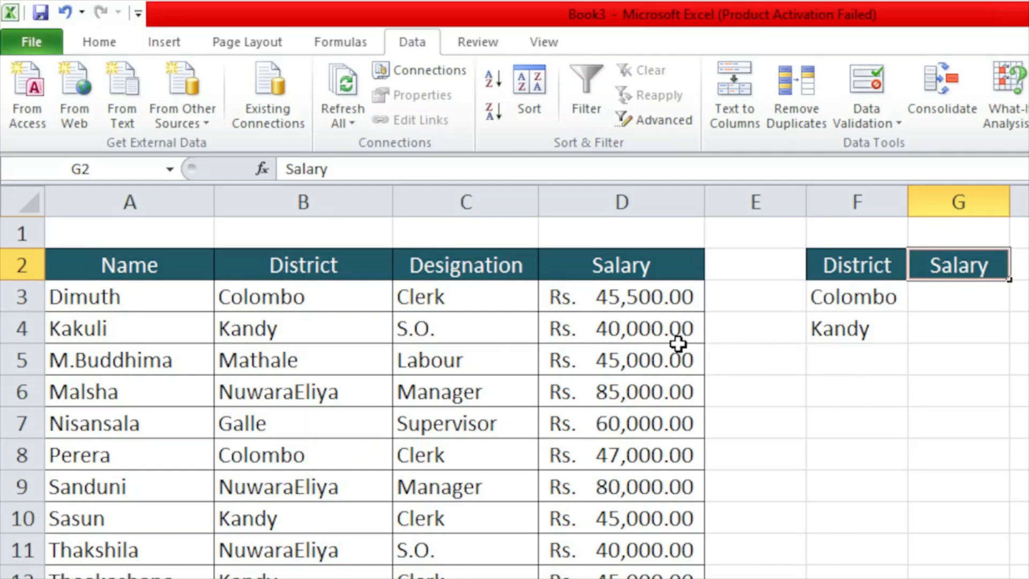
left_click(943, 299)
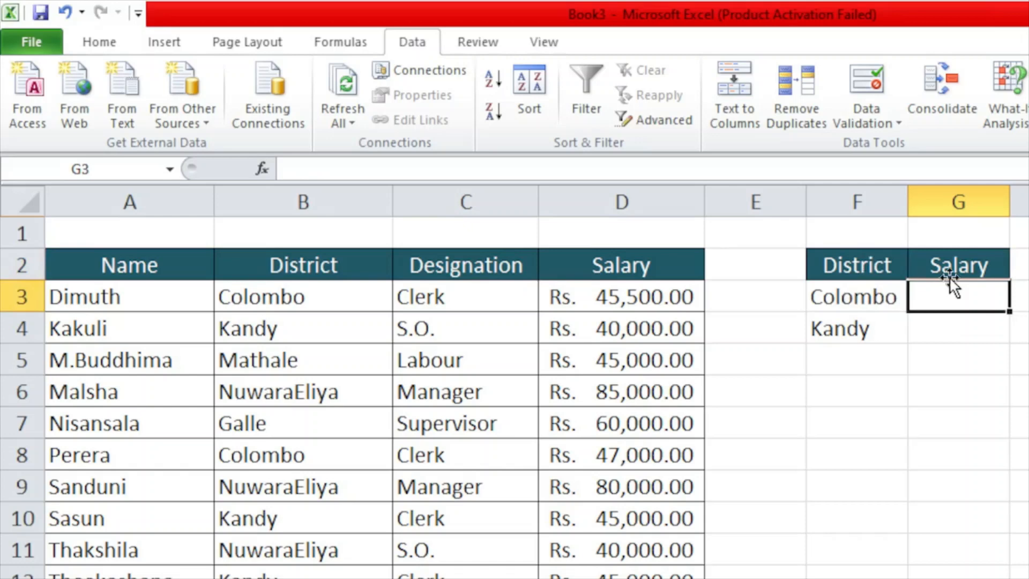
type(">")
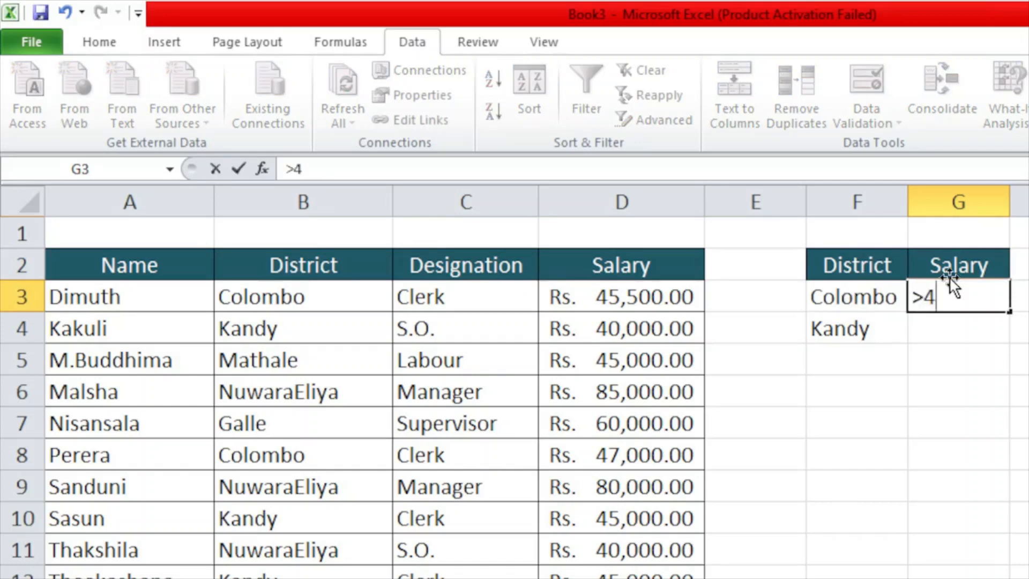
type("46000")
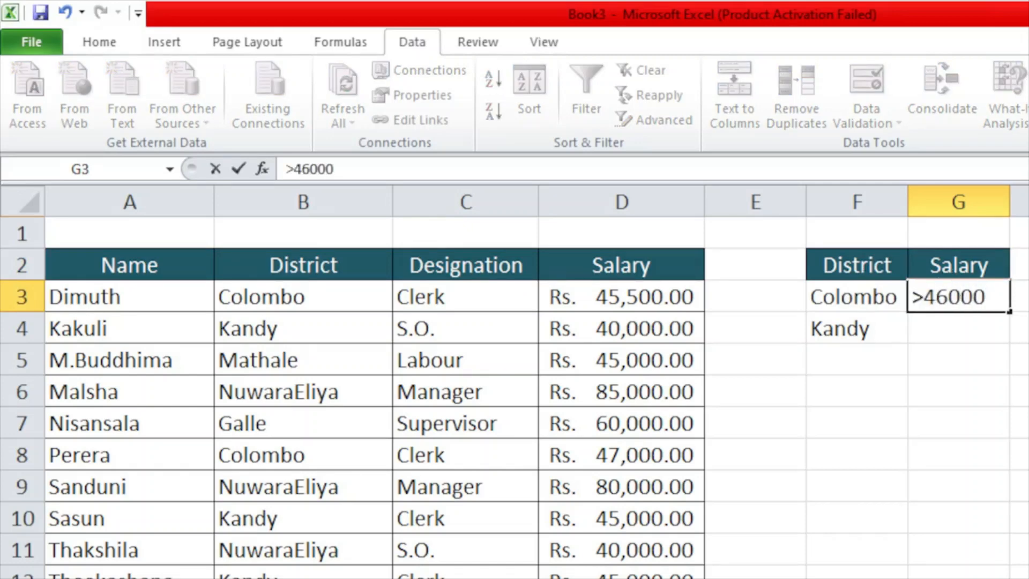
key("ctrl+Return")
left_click_drag(854, 271, 942, 301)
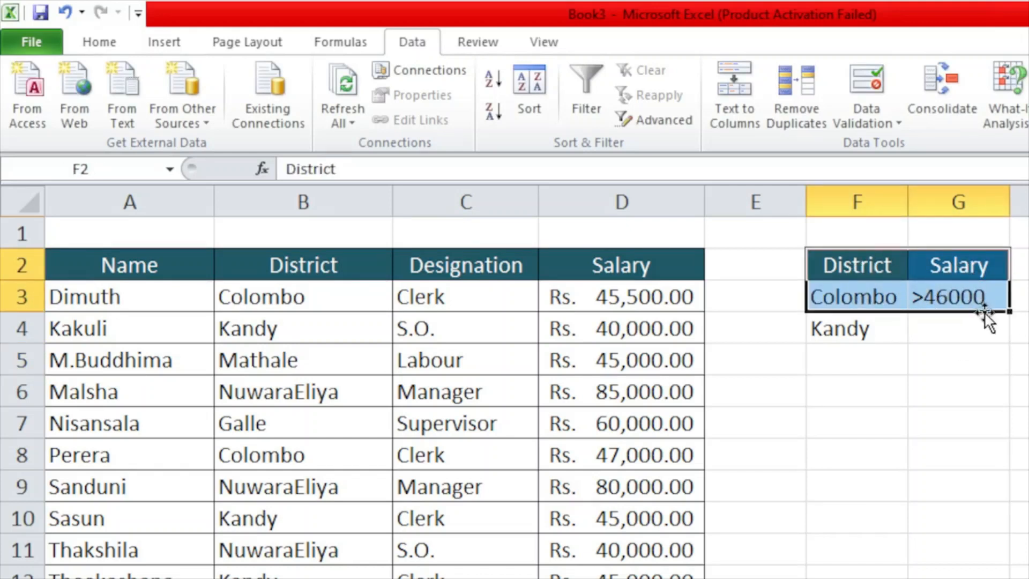
left_click(1011, 426)
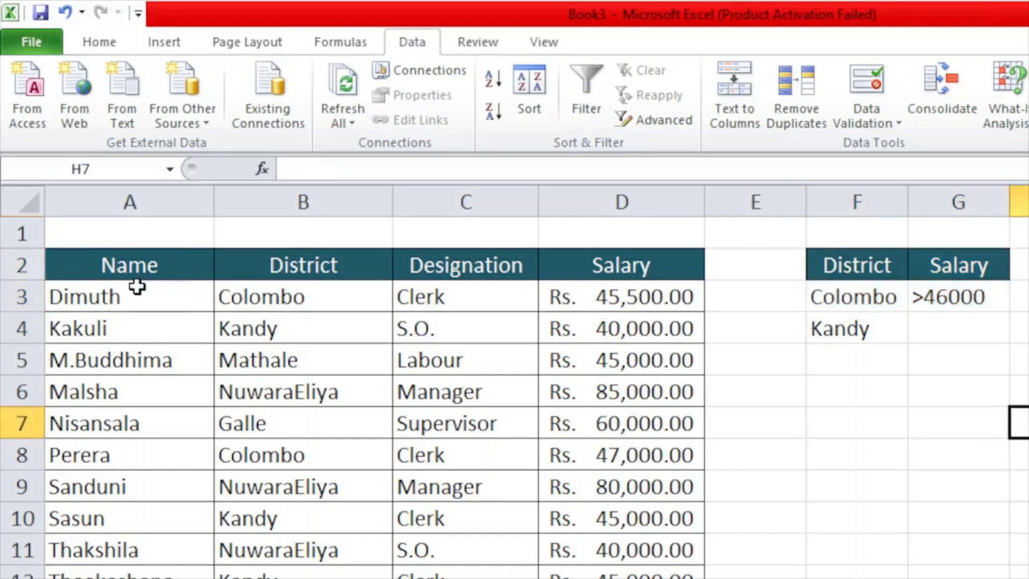
Set up an Advanced Filter on A2:D13 that copies to another location, using the District and Salary criteria in F2:G3
left_click_drag(106, 271, 670, 578)
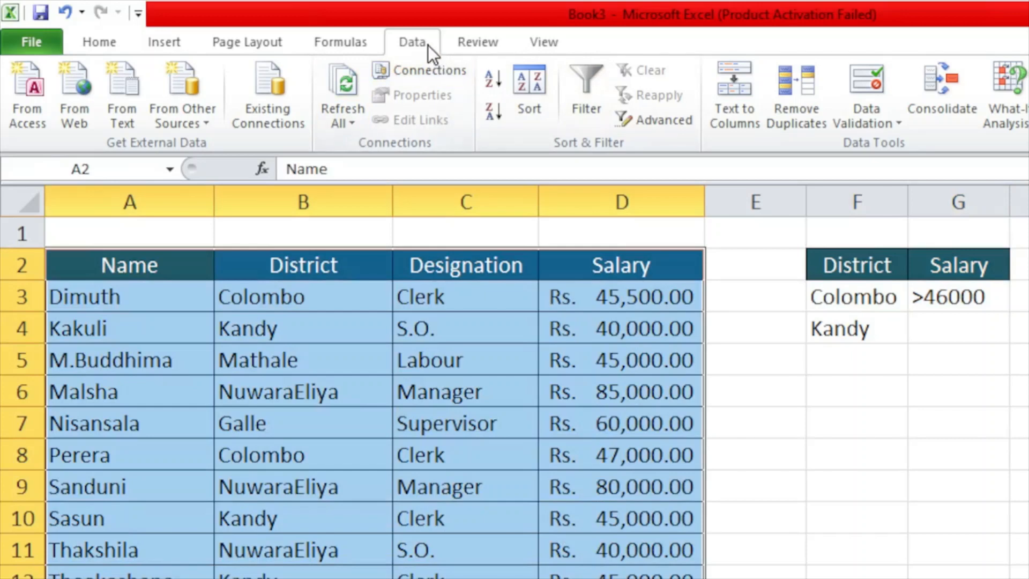
left_click(653, 124)
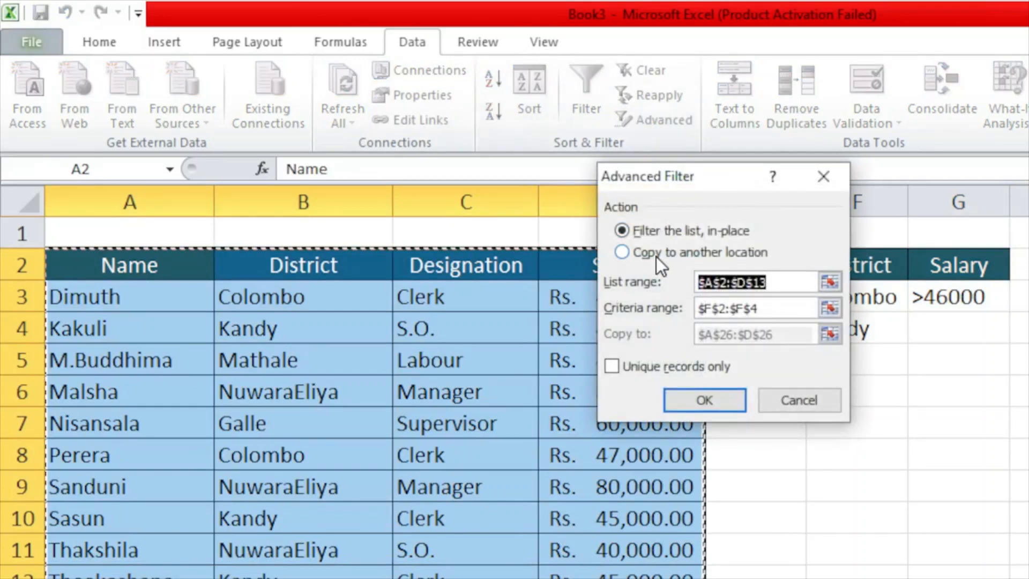
left_click(655, 257)
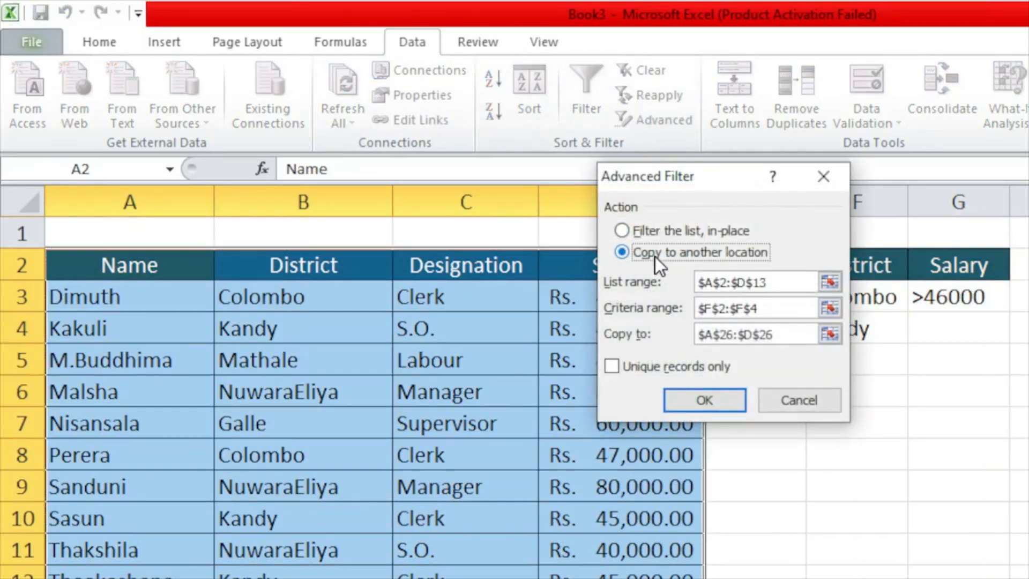
left_click(828, 282)
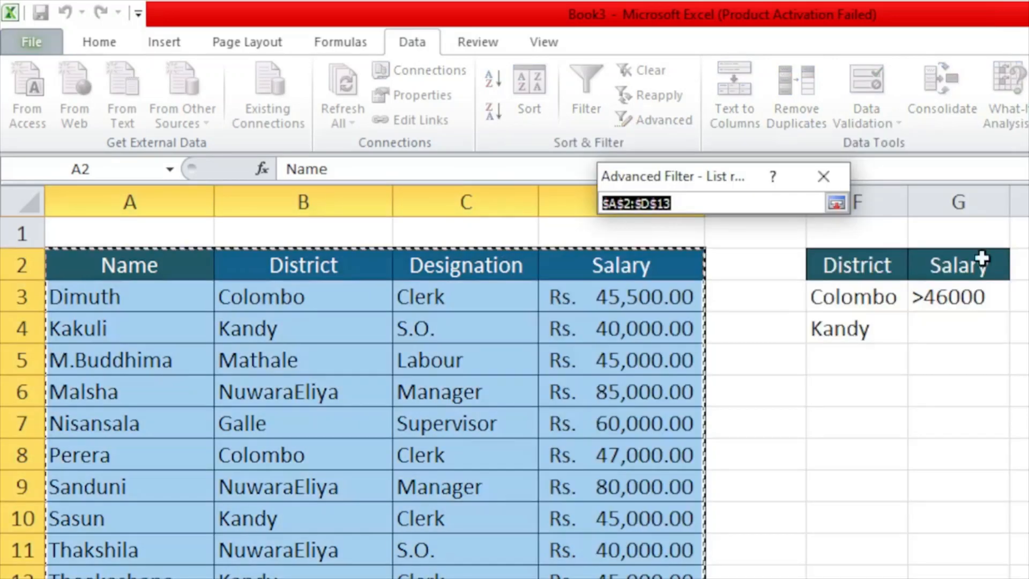
left_click(836, 203)
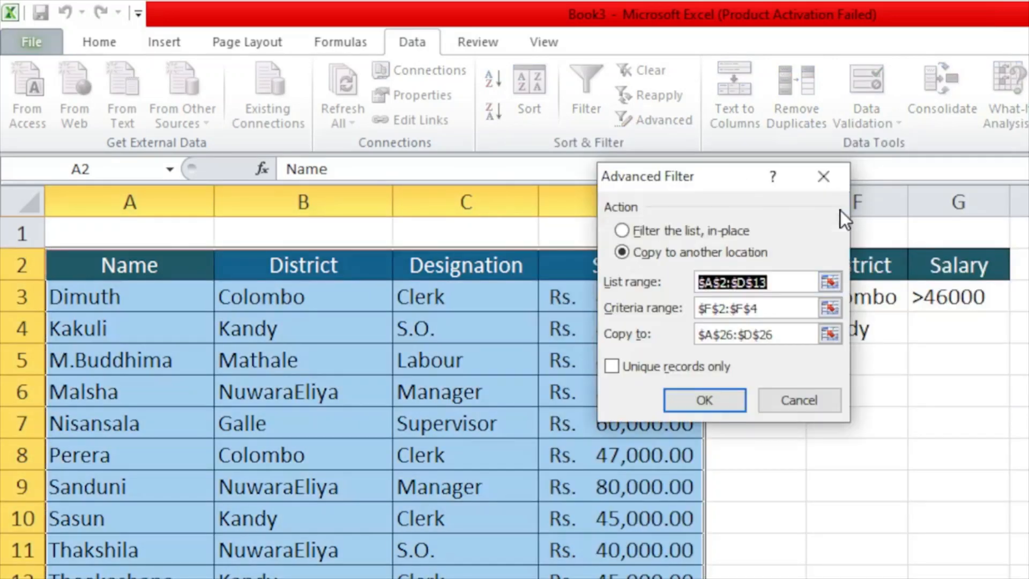
left_click(831, 306)
left_click_drag(887, 262, 960, 297)
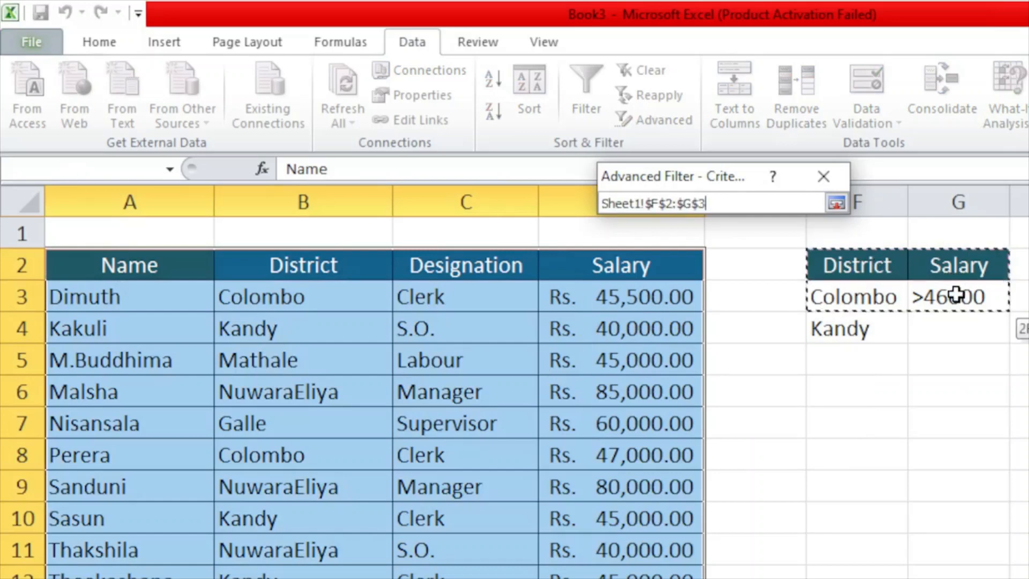
left_click(836, 204)
left_click(837, 205)
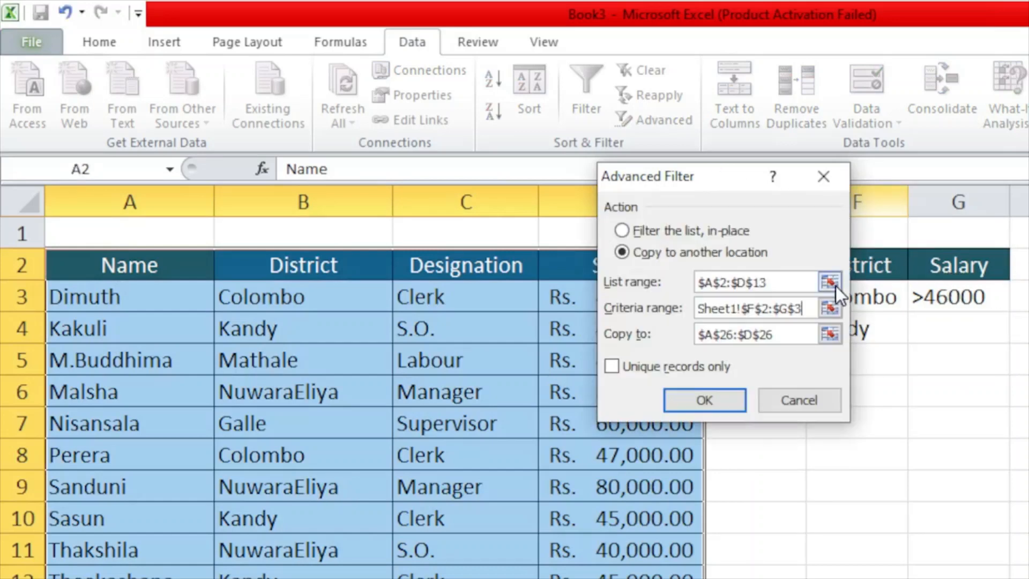
Set the copy destination to cell F6, below the criteria cells, and run the Advanced Filter
left_click(833, 333)
scroll(908, 525, "up", 3)
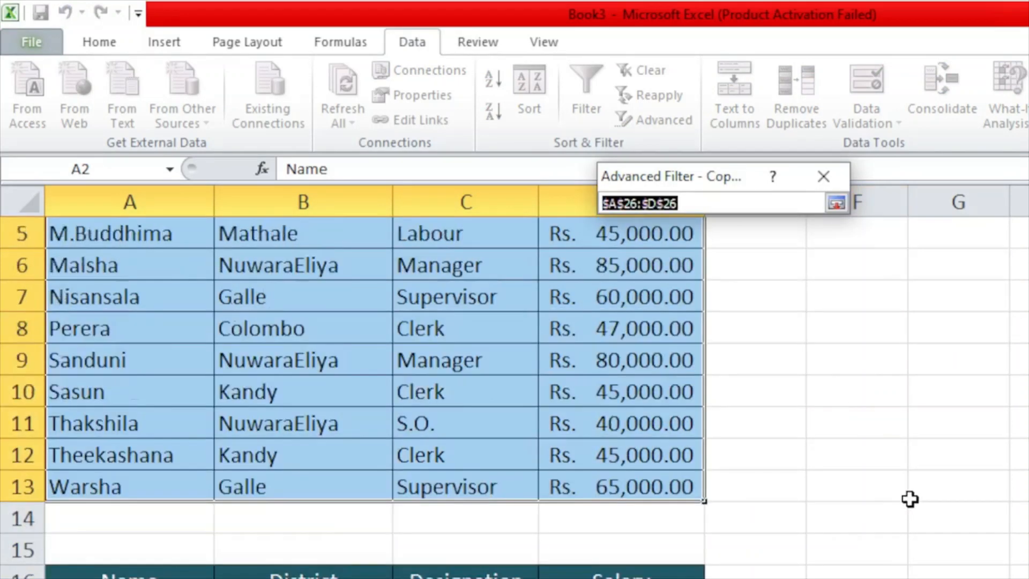
left_click(839, 356)
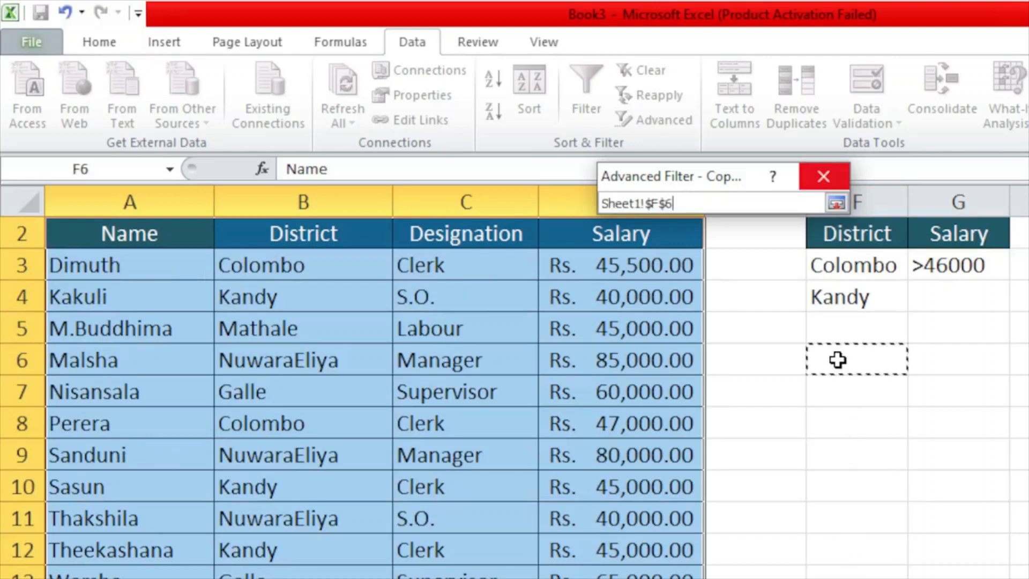
left_click(836, 203)
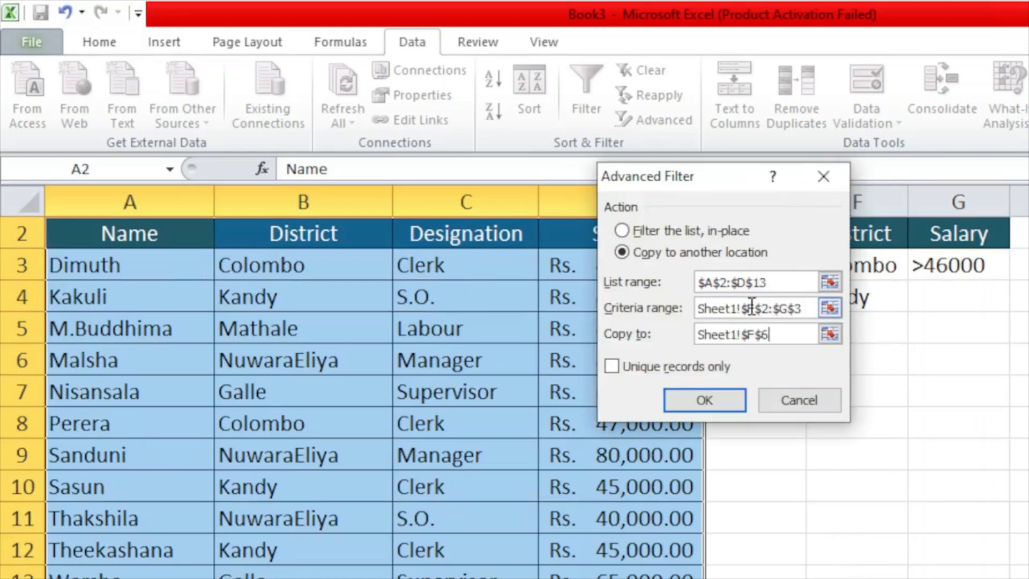
left_click(704, 399)
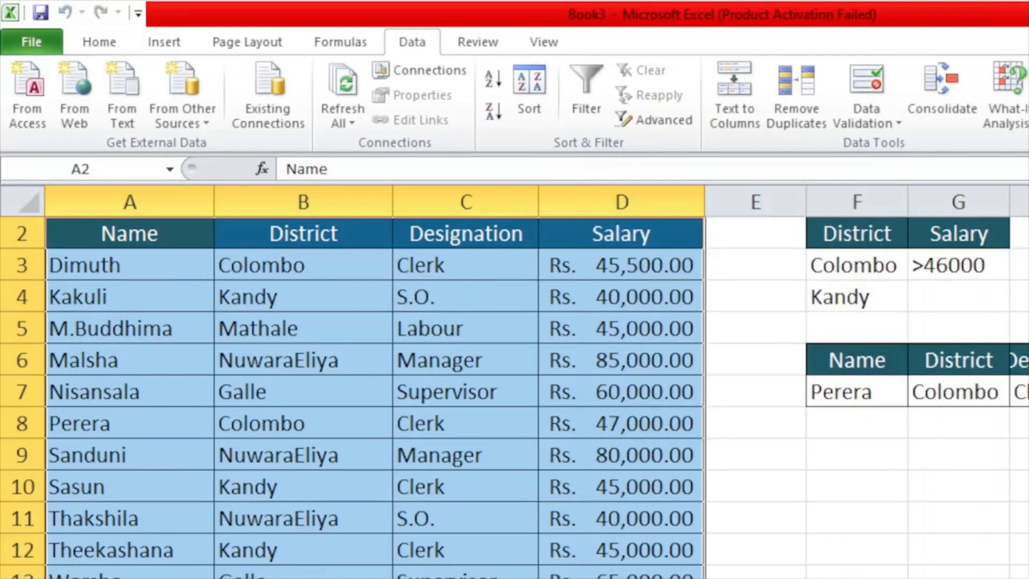